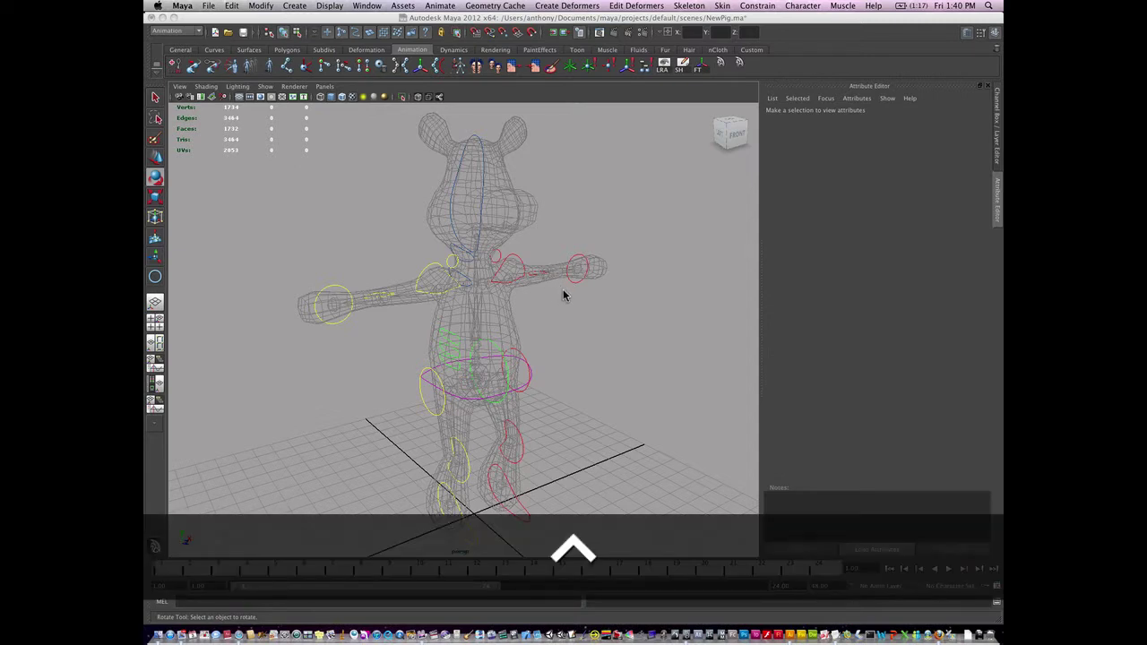
Show the Channel Box in place of the Attribute Editor and check the left wrist control's channels
key("a")
left_click(597, 299)
key("ctrl+a")
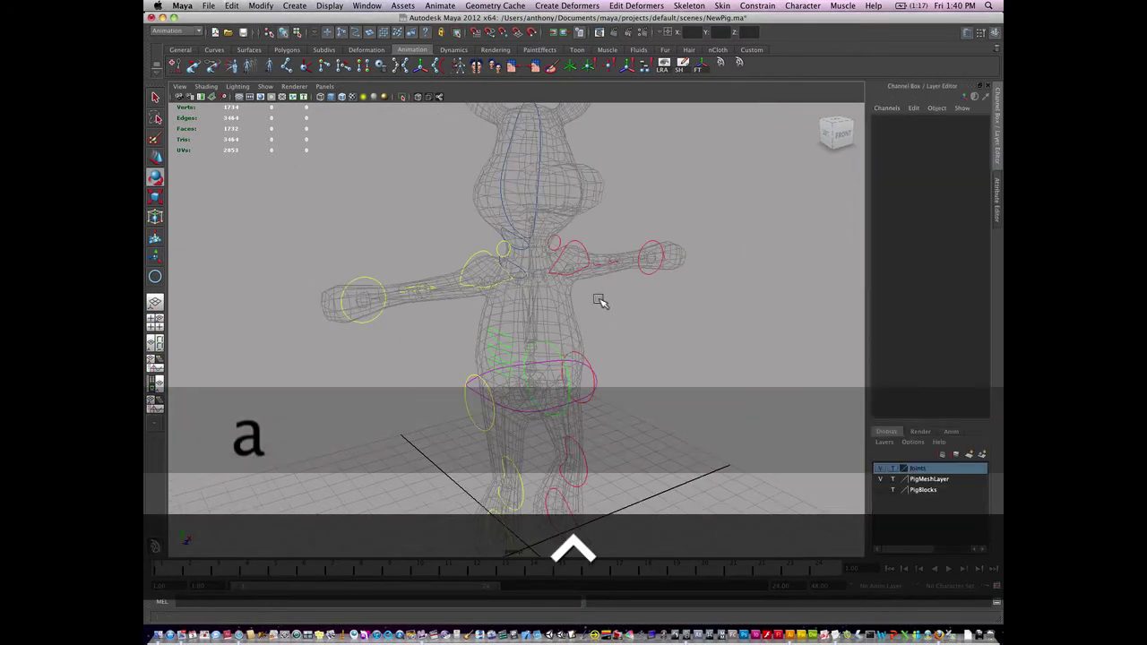
left_click_drag(614, 287, 527, 292, "alt")
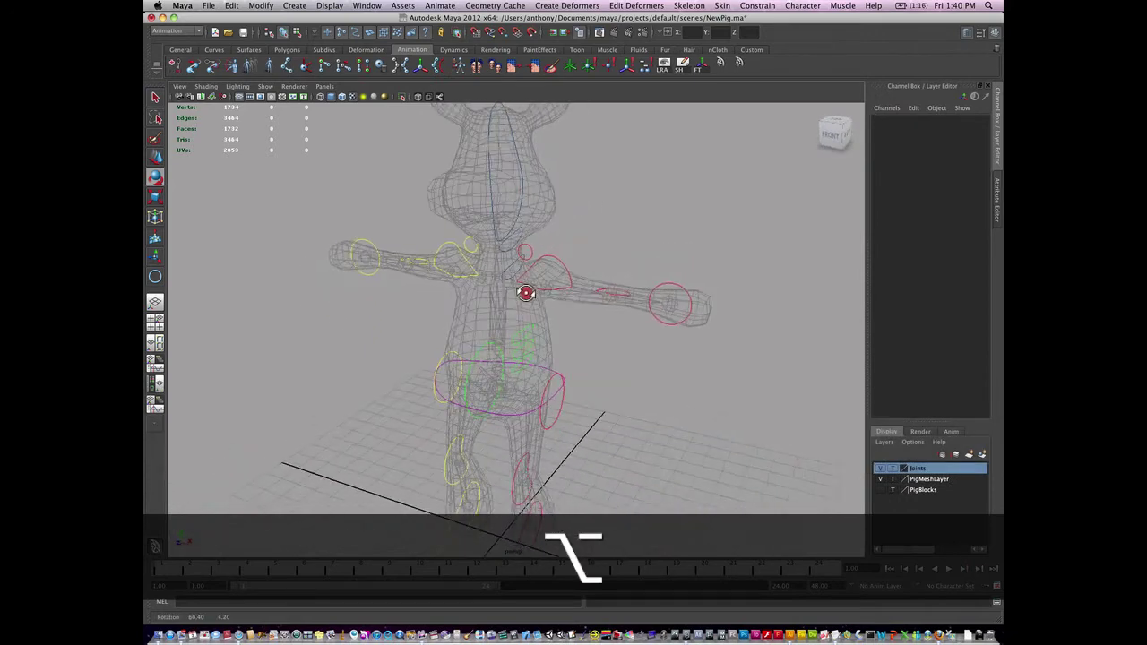
left_click(678, 287)
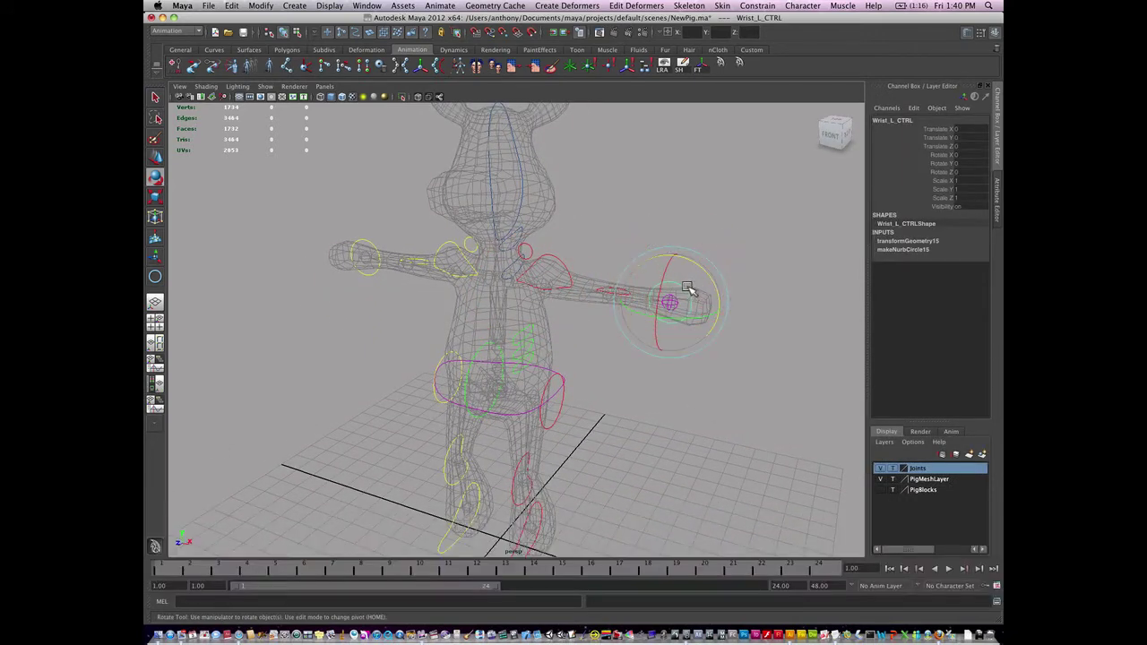
left_click(607, 377)
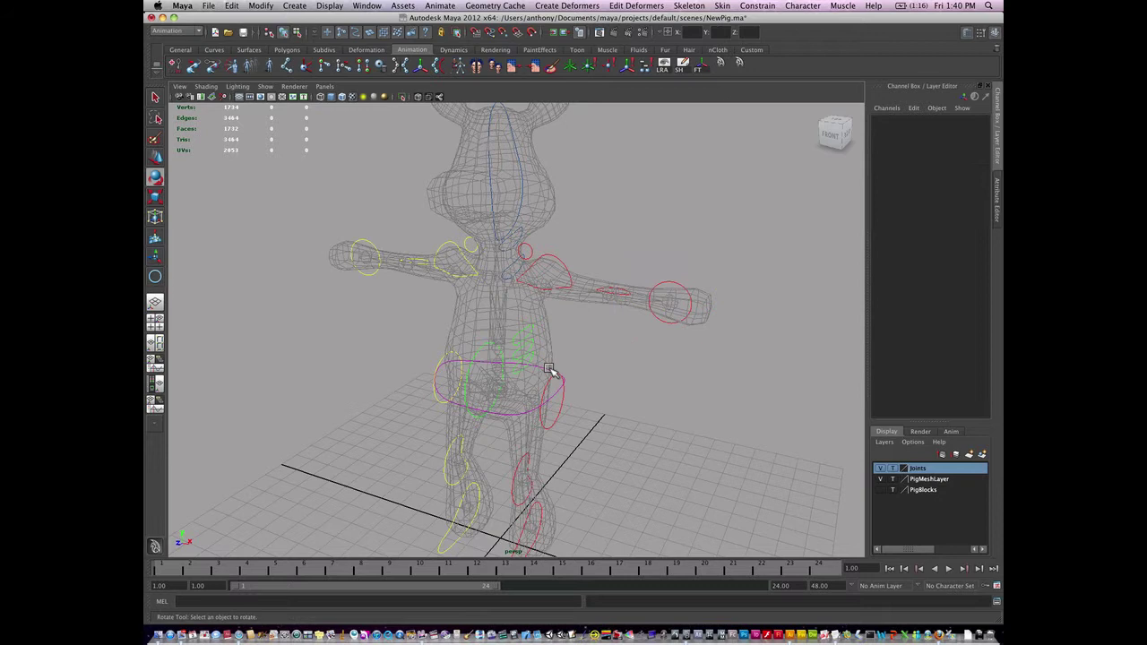
Select the root control's whole hierarchy, switch to the layout with perspective, Hypergraph and Graph Editor views, and clear the selection
left_click(548, 371)
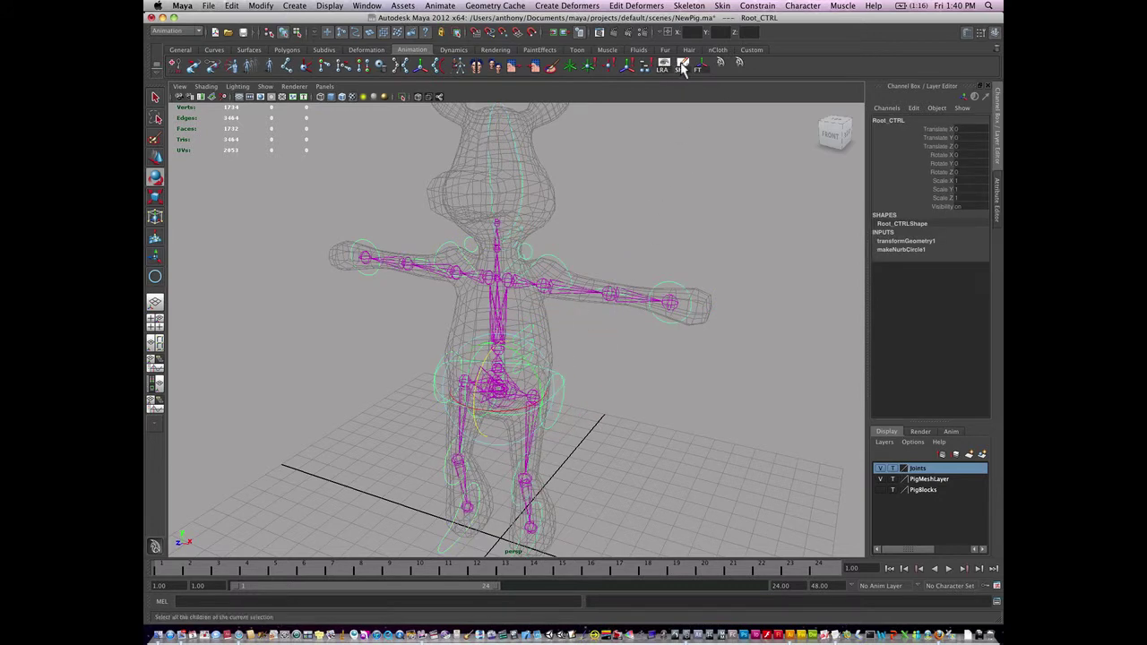
left_click(683, 68)
left_click(156, 404)
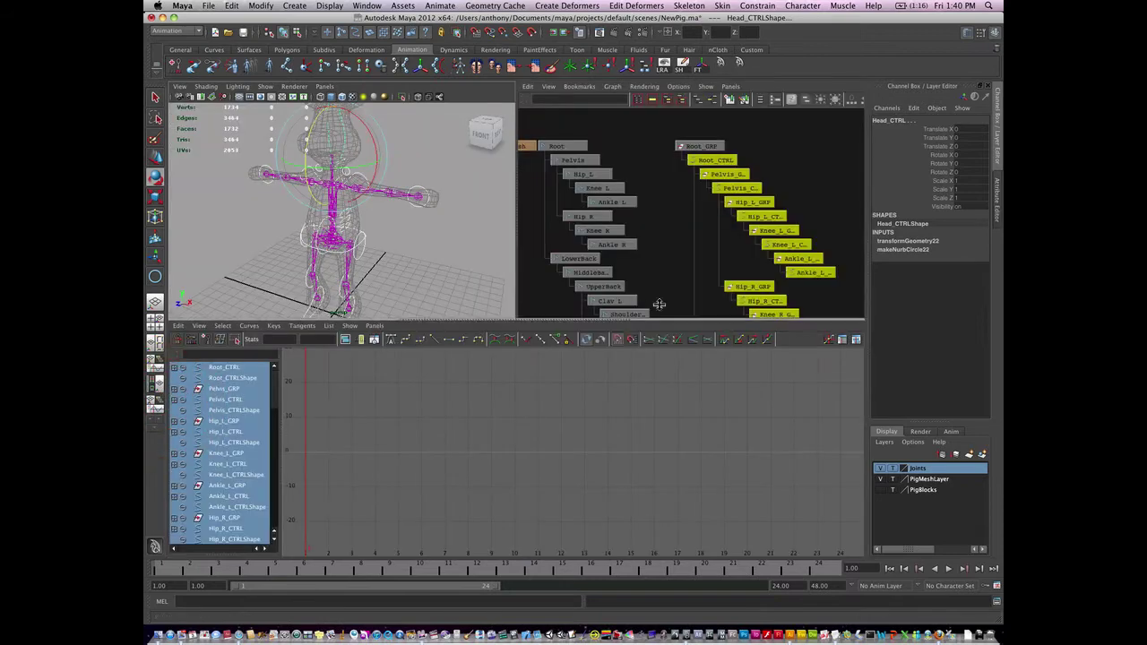
left_click(744, 160)
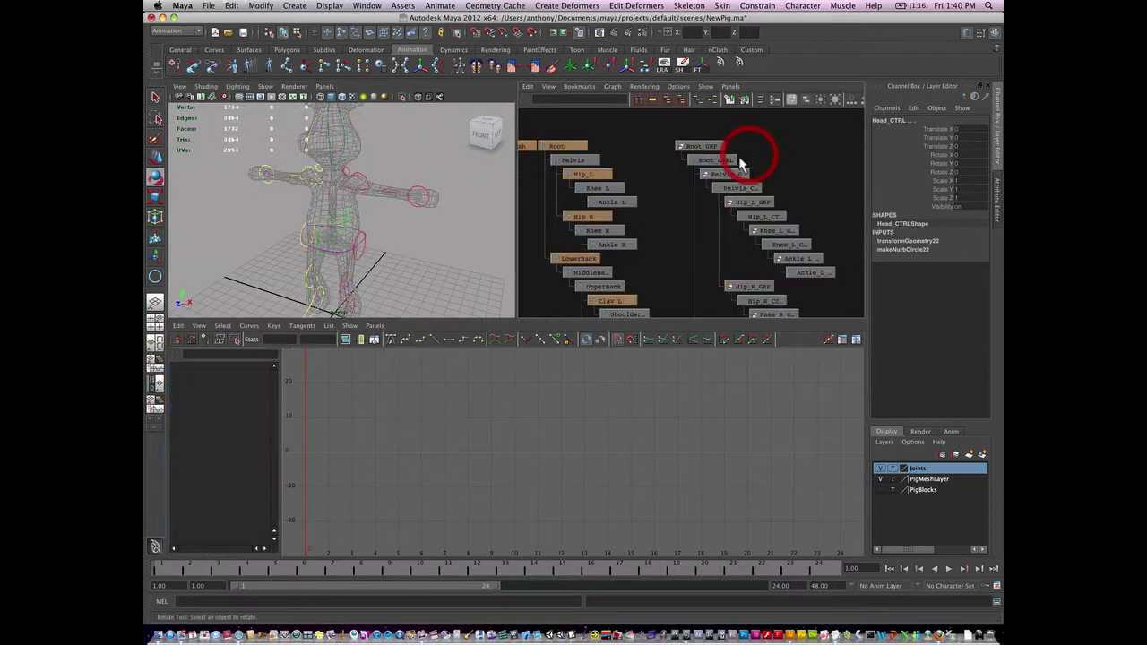
Select the root, pelvis, left hip, left knee and left ankle controls in the Hypergraph, leaving out their groups
left_click(717, 160)
middle_click_drag(743, 175, 705, 179, "alt")
left_click(701, 190, "shift")
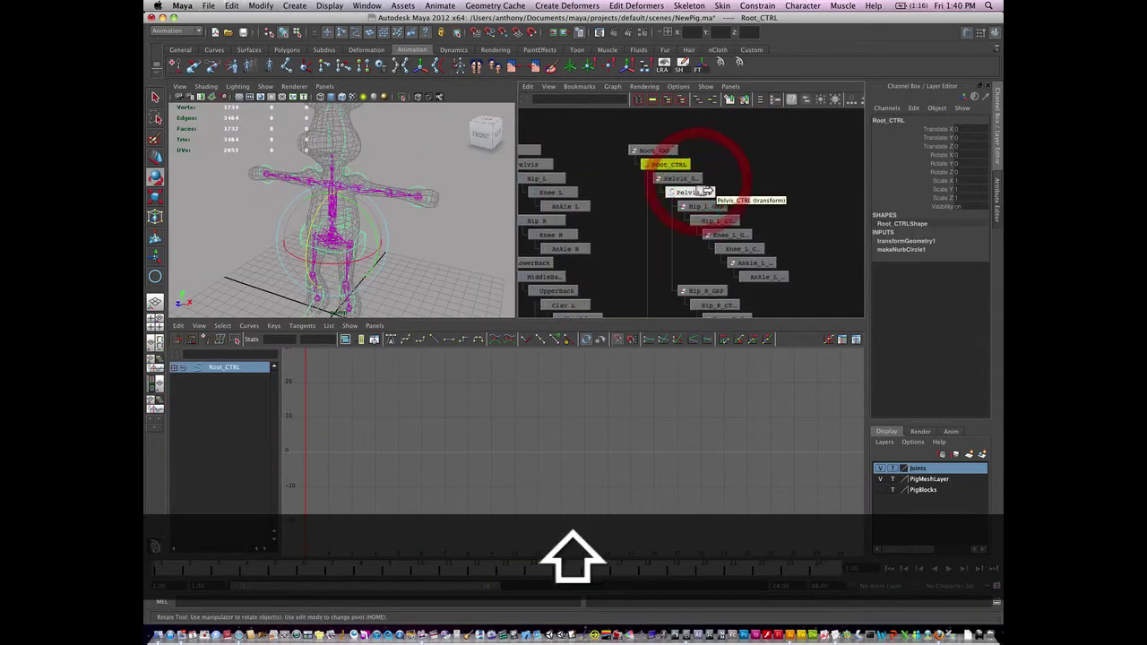
left_click(721, 220, "shift")
left_click(740, 248, "shift")
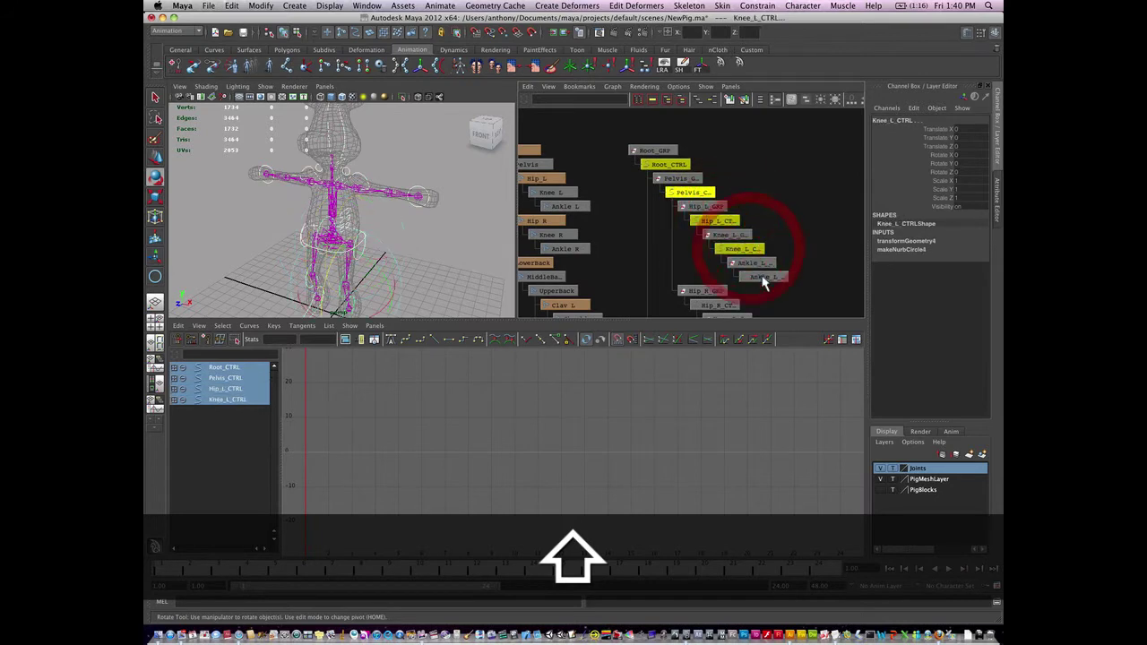
left_click(762, 278, "shift")
Add the right hip, knee and ankle controls and the lower, middle and upper back controls to the selection
middle_click_drag(758, 287, 755, 230, "alt")
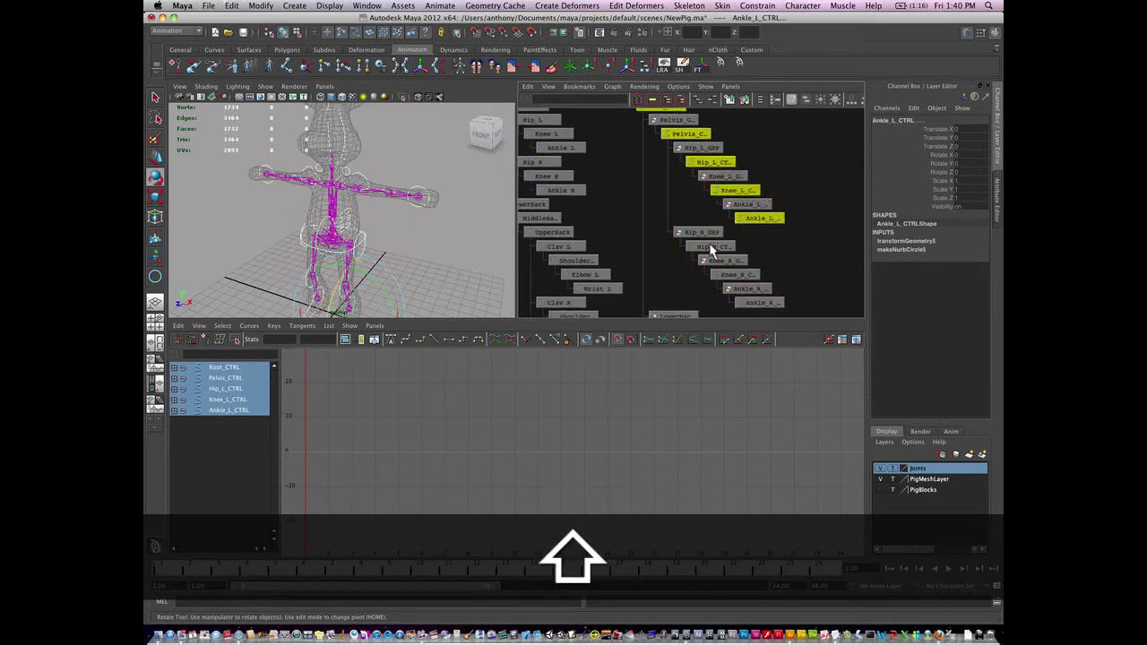
left_click(712, 247, "shift")
left_click(742, 283, "shift")
middle_click_drag(741, 279, 716, 212, "alt")
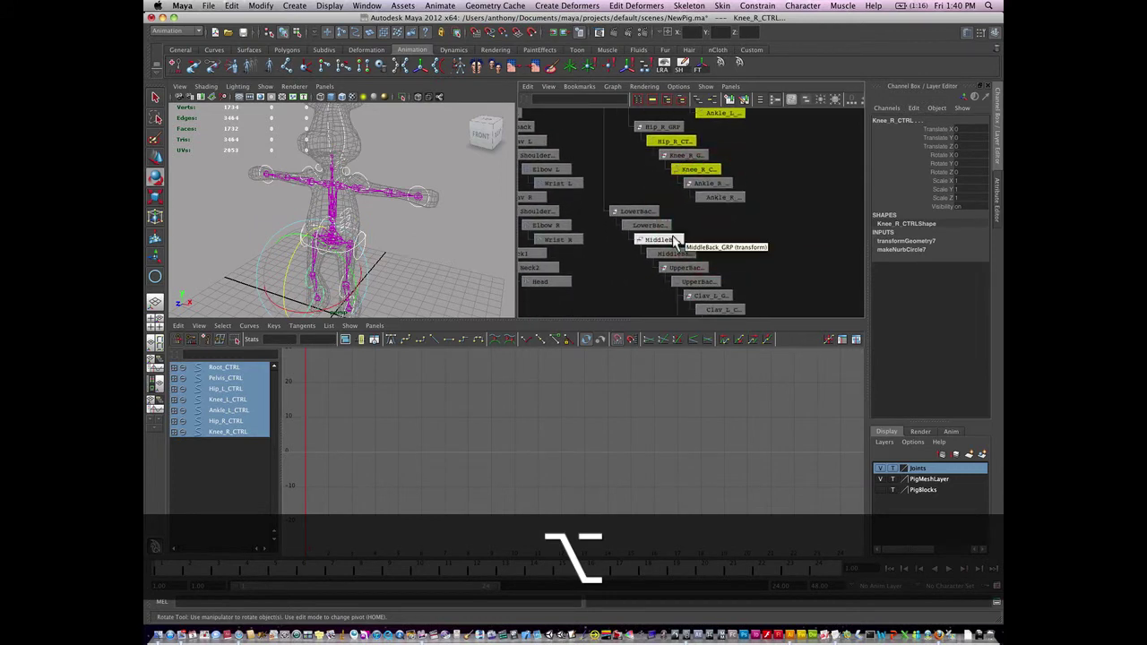
left_click(723, 198, "shift")
left_click(648, 226, "shift")
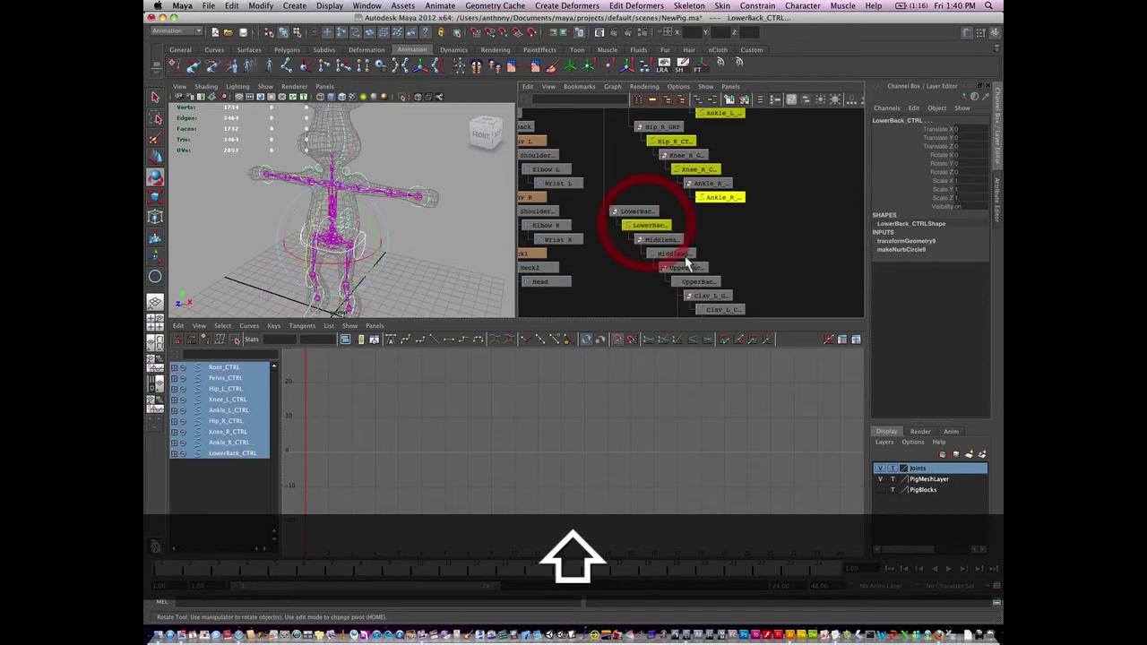
left_click(674, 254, "shift")
left_click(699, 280, "shift")
Add the left clavicle, shoulder, elbow and wrist controls to the selection
middle_click_drag(721, 299, 689, 240, "alt")
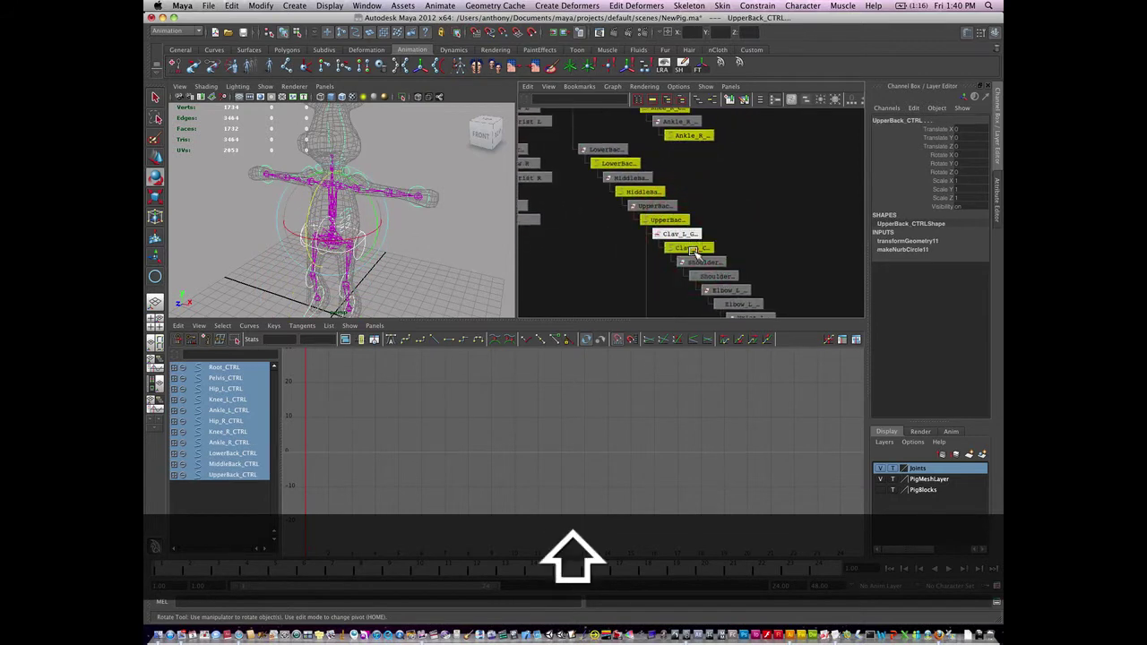
left_click(688, 247, "shift")
middle_click_drag(723, 279, 670, 212, "alt")
left_click(668, 211, "shift")
left_click(687, 238, "shift")
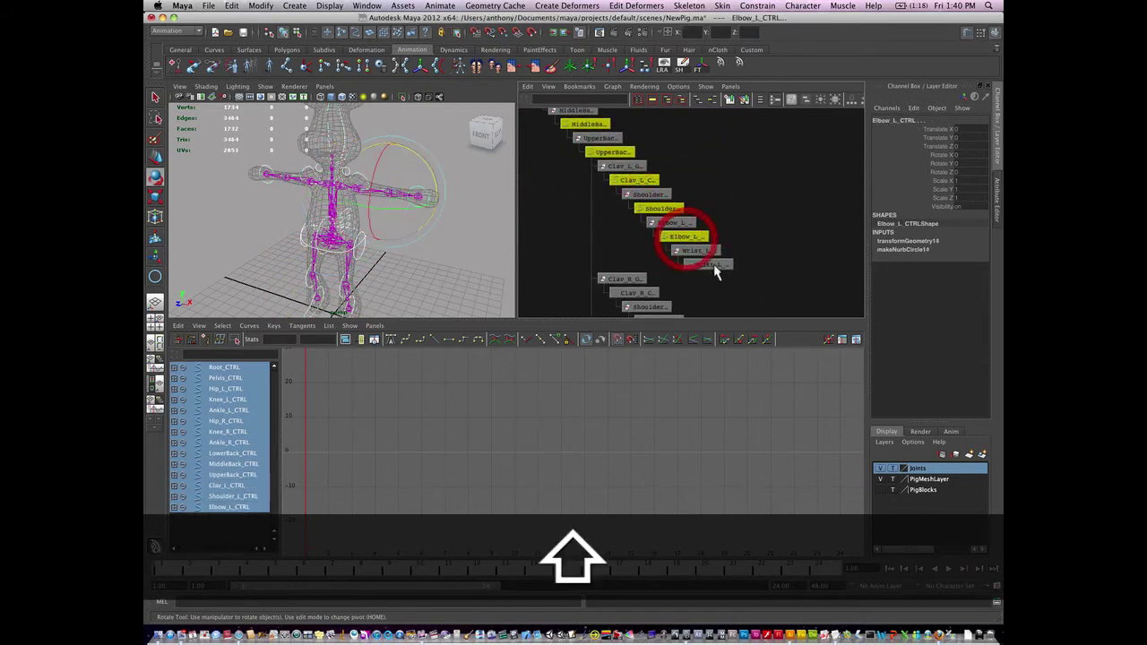
left_click(713, 263, "shift")
Add the right clavicle, shoulder, elbow and wrist controls, both neck controls and the head control to the selection
middle_click_drag(712, 269, 693, 218, "alt")
left_click(663, 257, "shift")
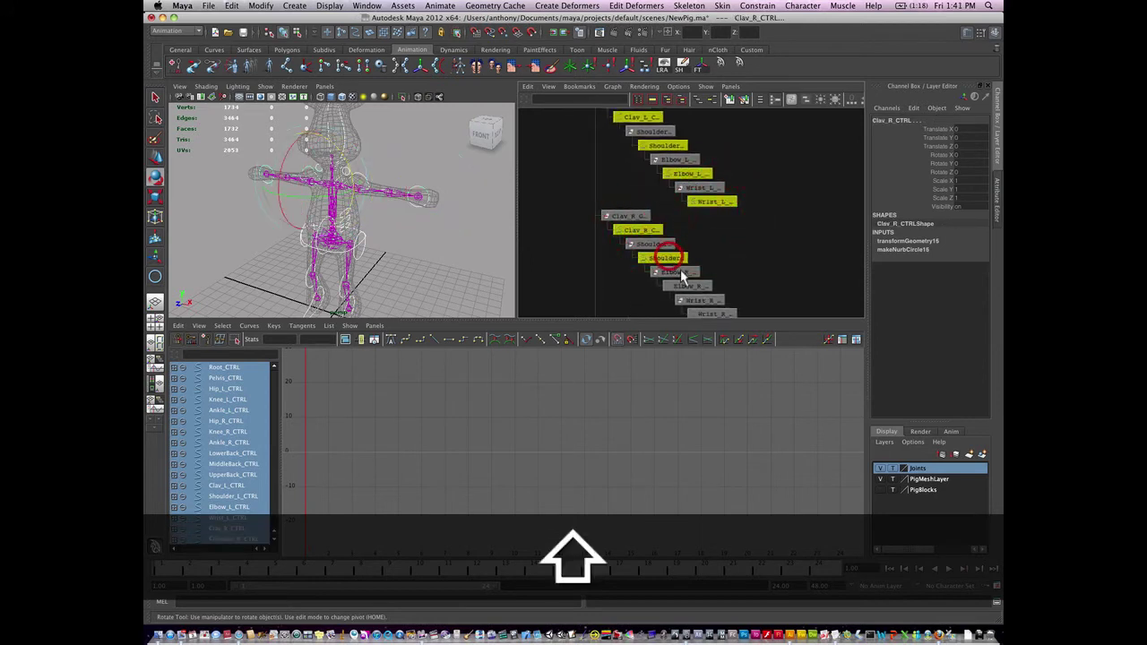
left_click(705, 294, "shift")
middle_click_drag(705, 294, 648, 258, "alt")
left_click(678, 253, "shift")
left_click(617, 233, "shift")
left_click(640, 260, "shift")
left_click(667, 290, "shift")
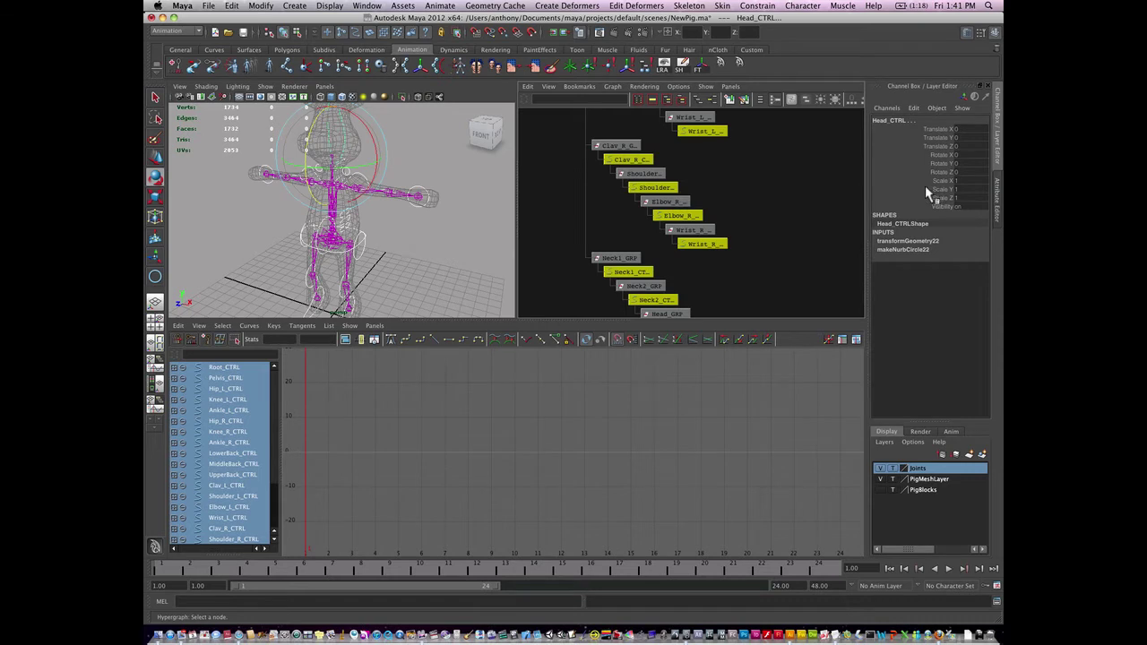
left_click_drag(939, 130, 939, 194)
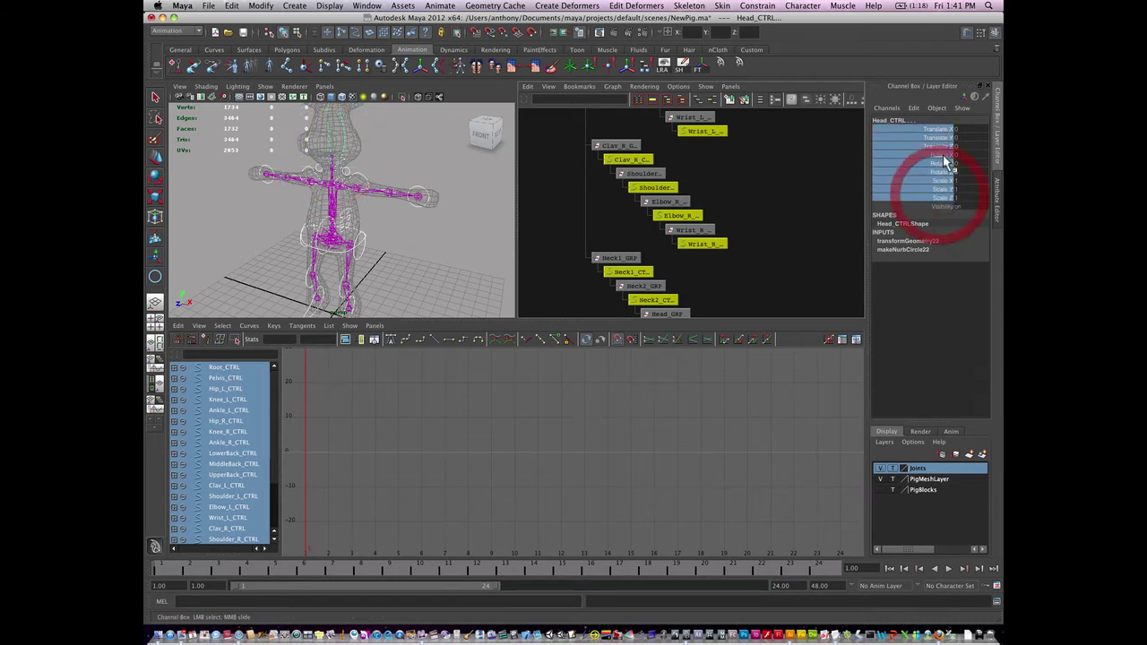
left_click(941, 162, "shift")
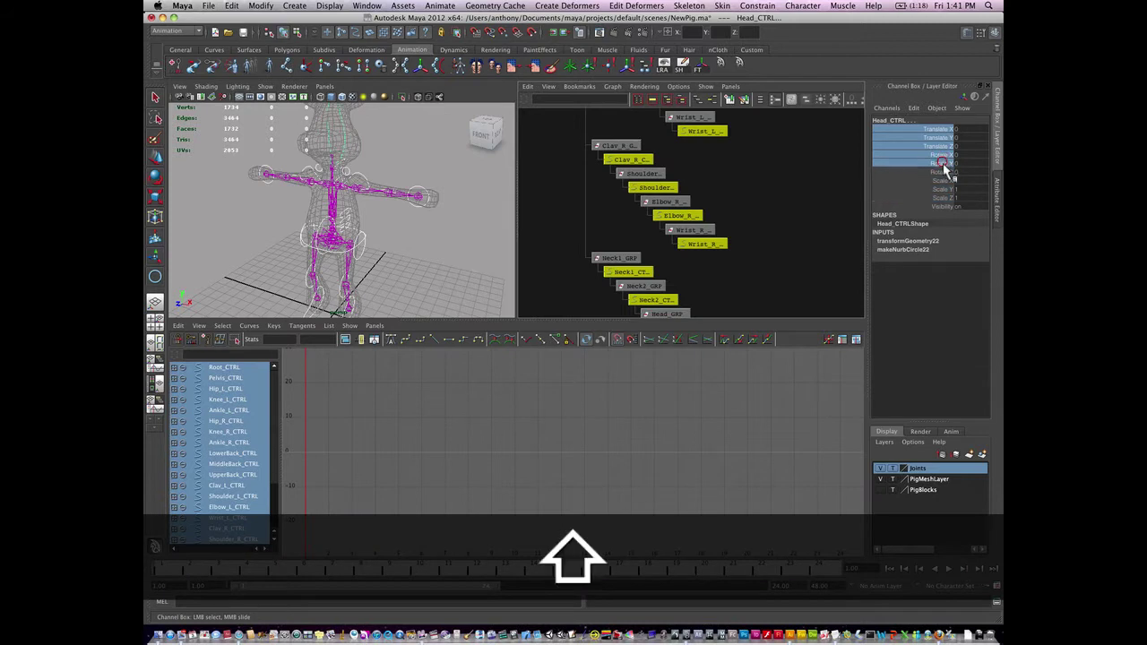
left_click(940, 197, "shift")
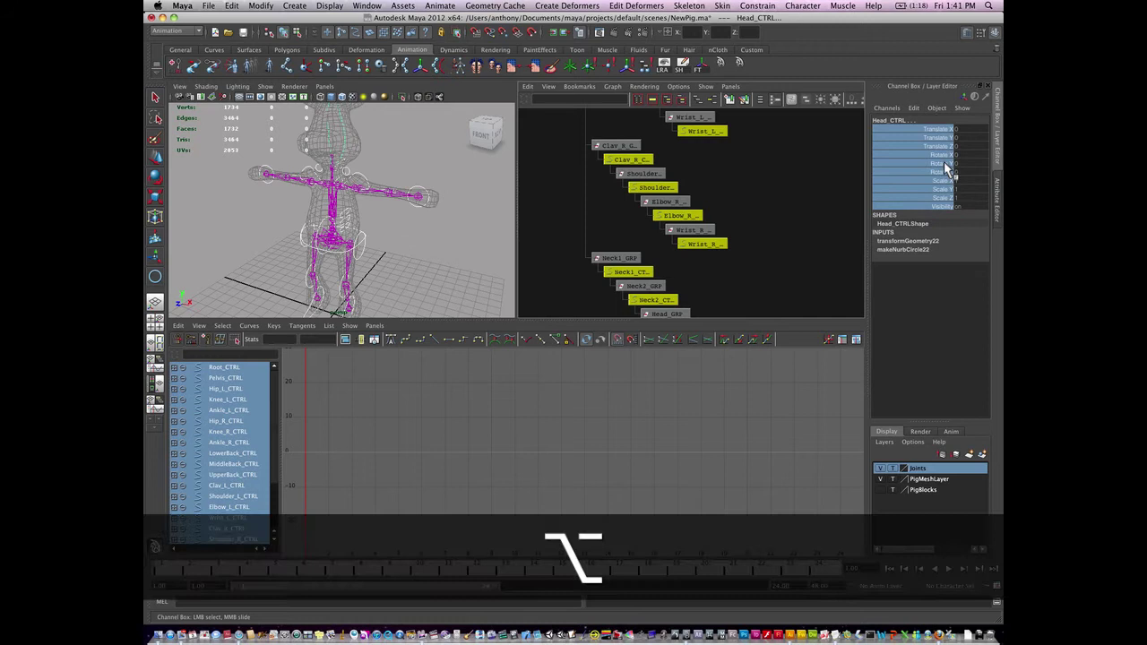
left_click_drag(942, 155, 941, 204, "alt")
key("ctrl")
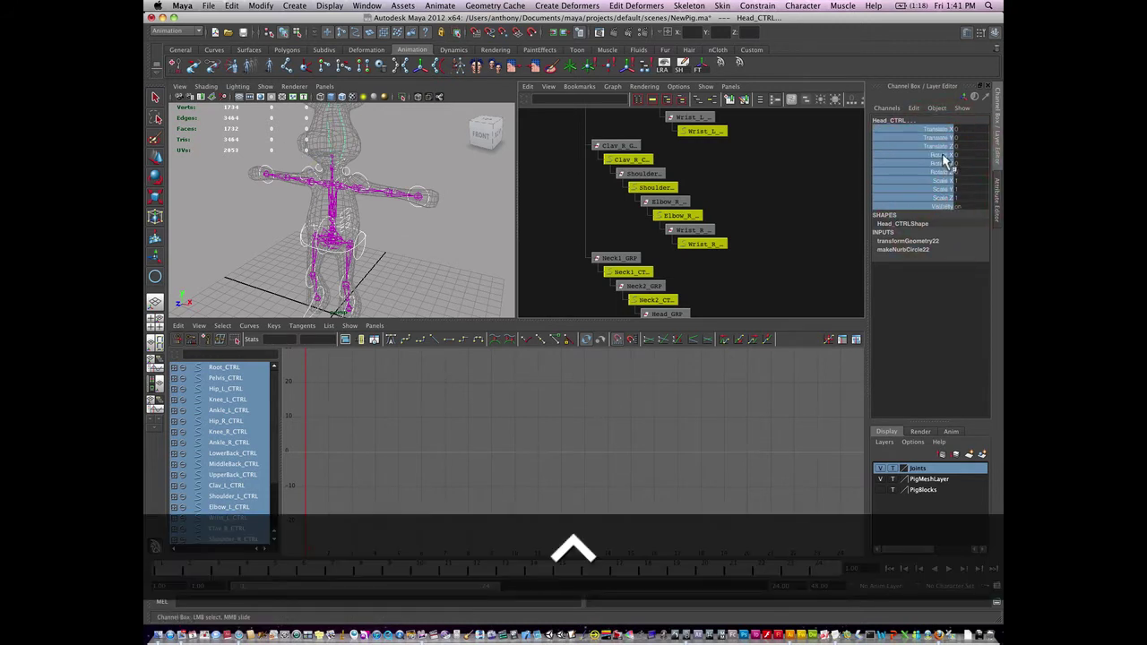
left_click_drag(943, 156, 943, 166)
Lock the Translate, Scale and Visibility channels of all selected controls, leaving out the Rotate channels
left_click(944, 129)
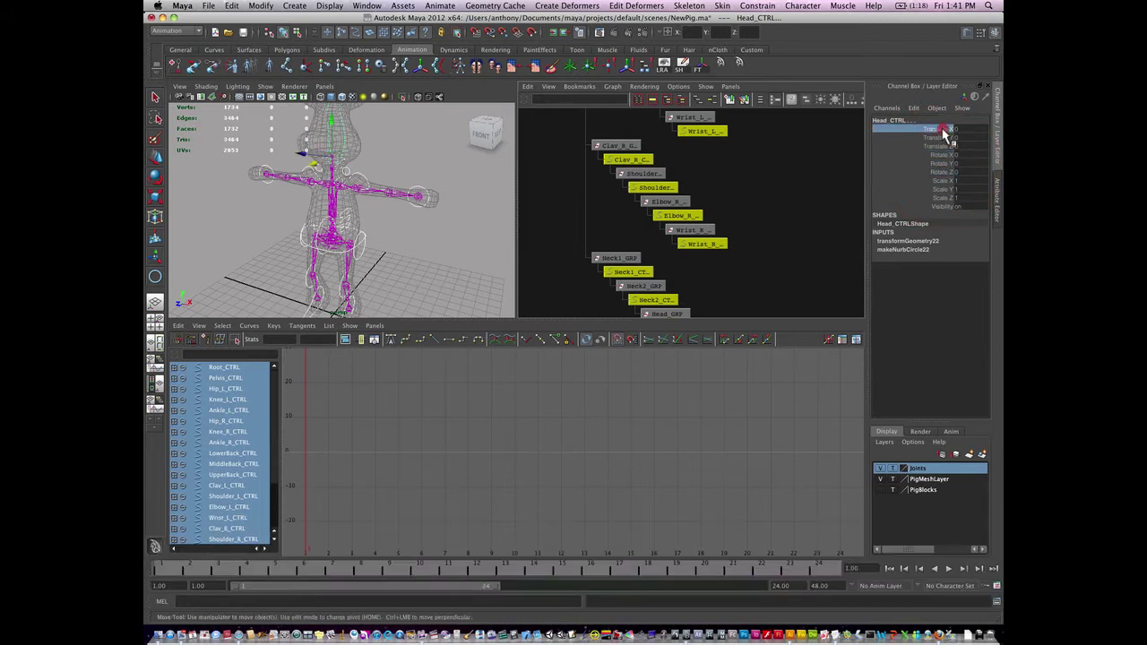
key("super")
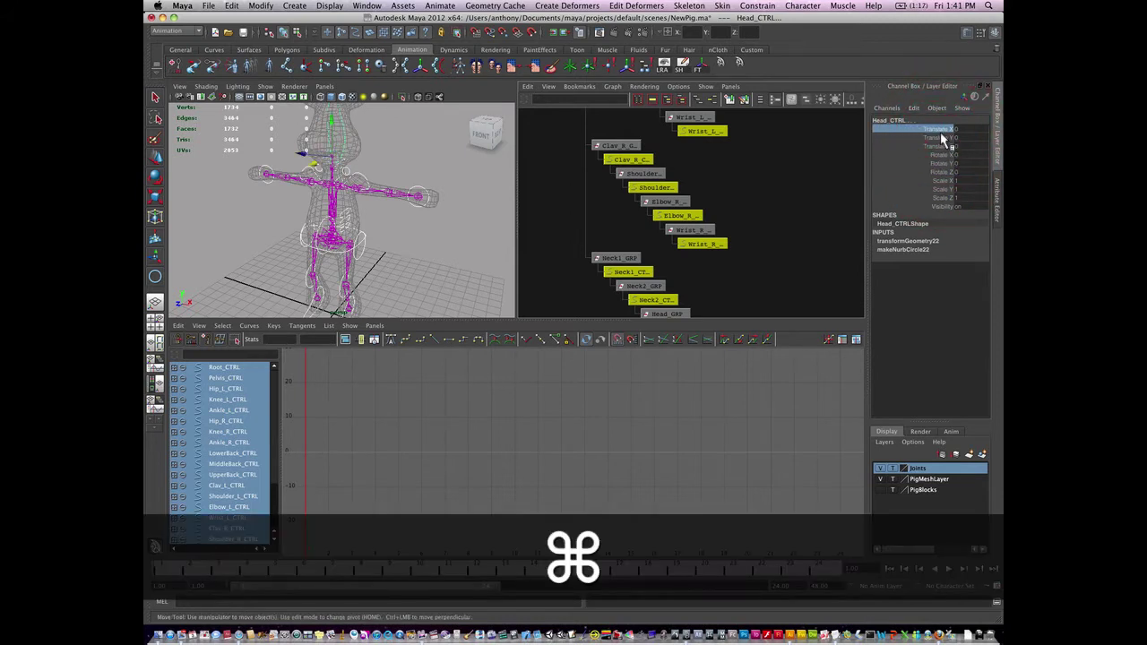
left_click_drag(943, 132, 947, 170)
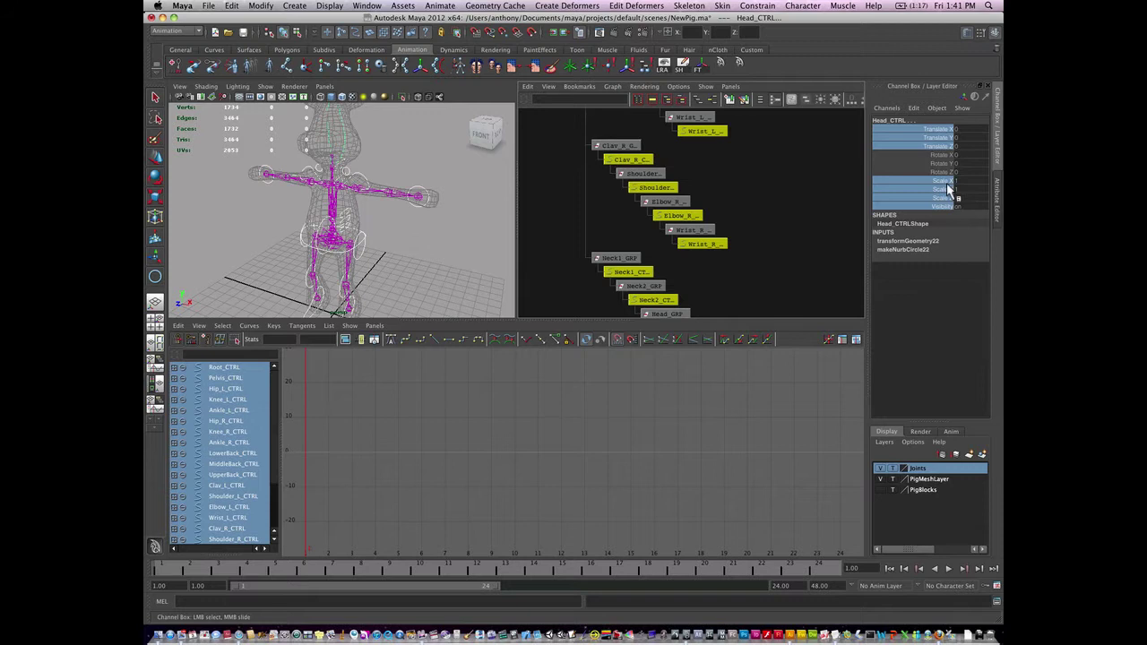
right_click_drag(947, 190, 931, 399)
Test the left wrist control with the Move, Scale and Rotate tools, finishing with a trial rotation in Y
left_click(483, 240)
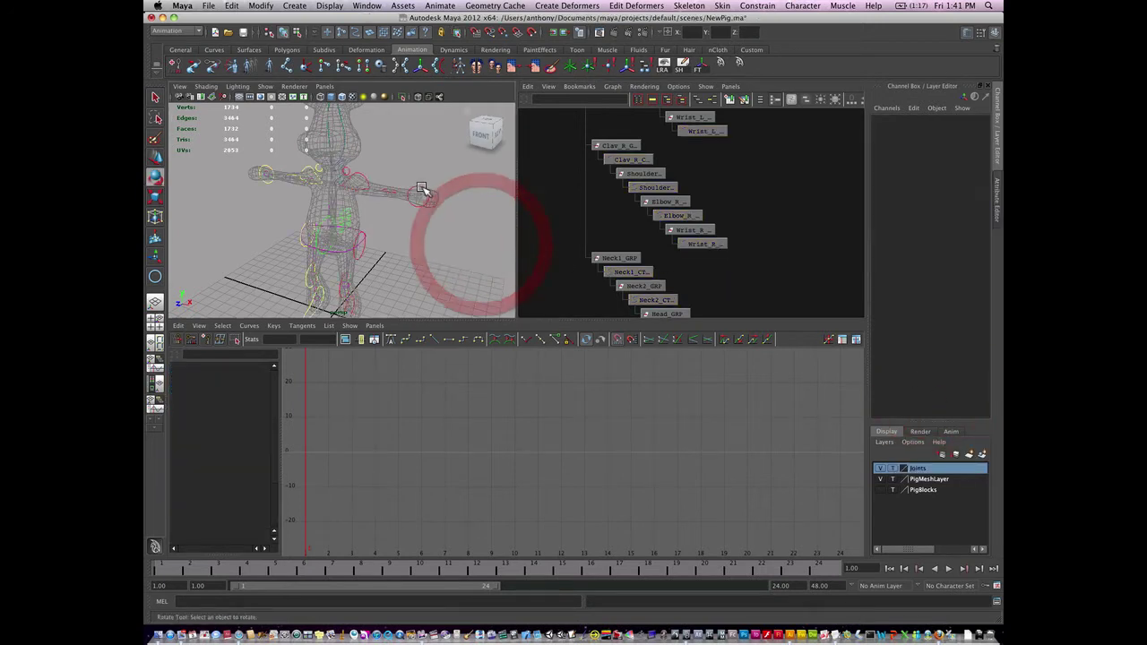
left_click(421, 190)
left_click(431, 199)
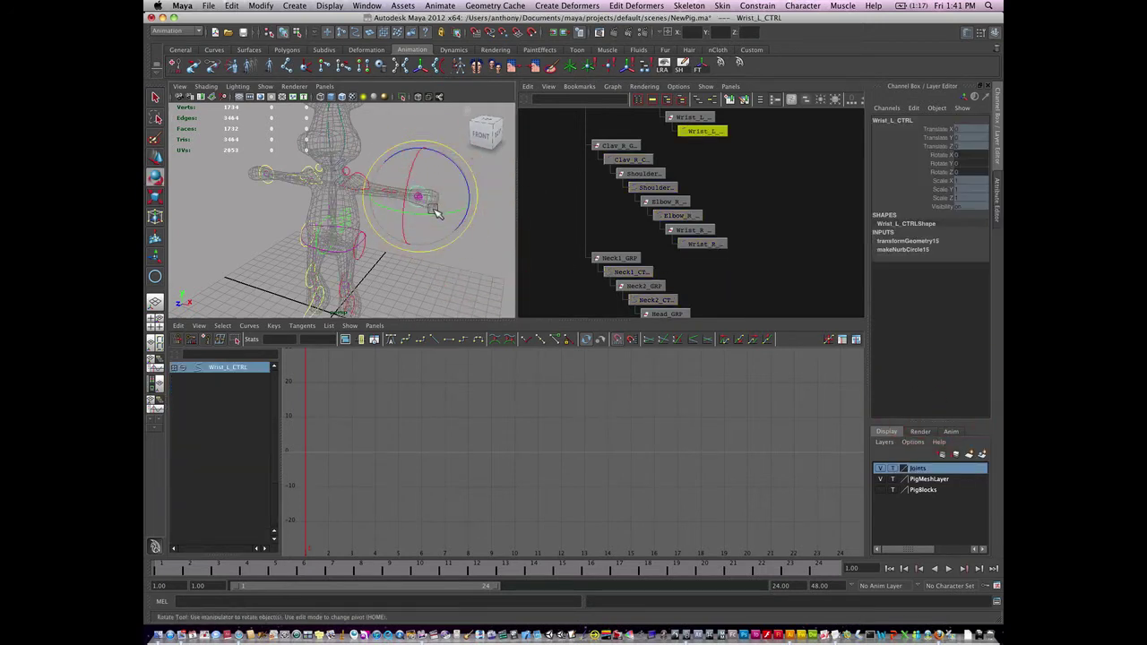
key("e")
key("w")
left_click(426, 193)
key("e")
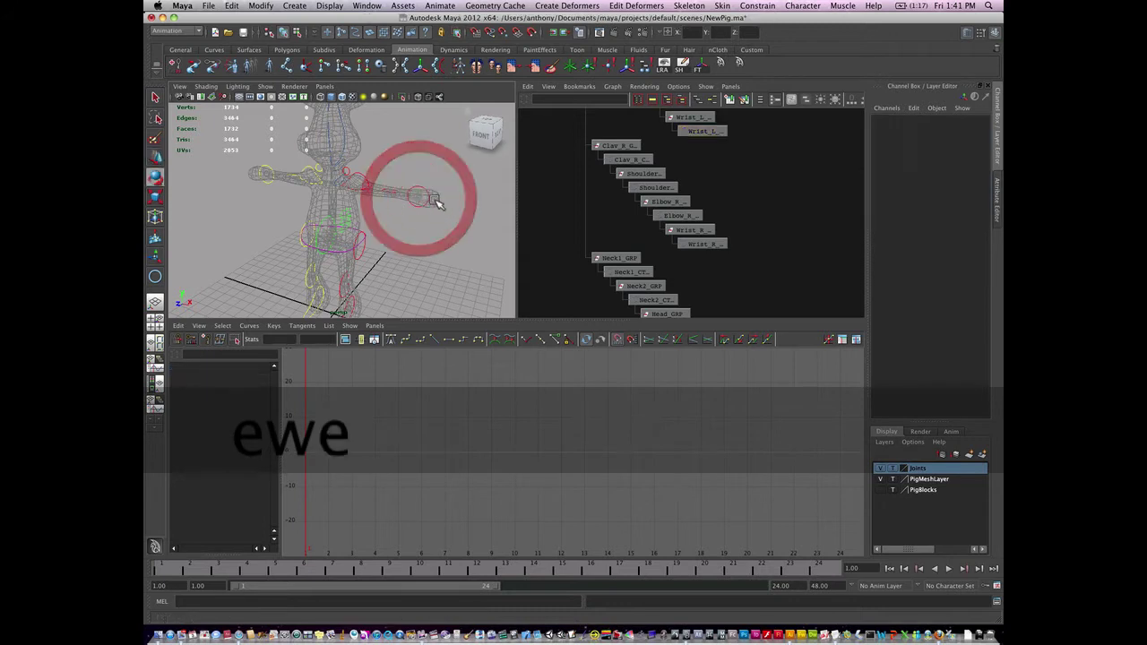
left_click(429, 198)
key("r")
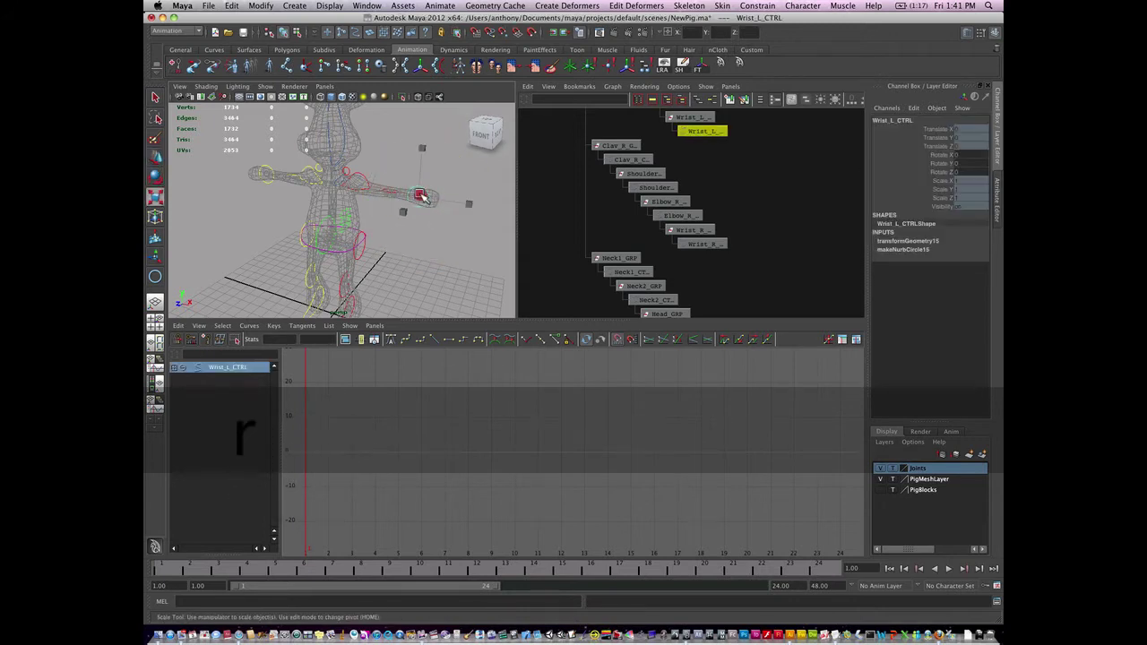
left_click(422, 197)
key("e")
left_click(423, 199)
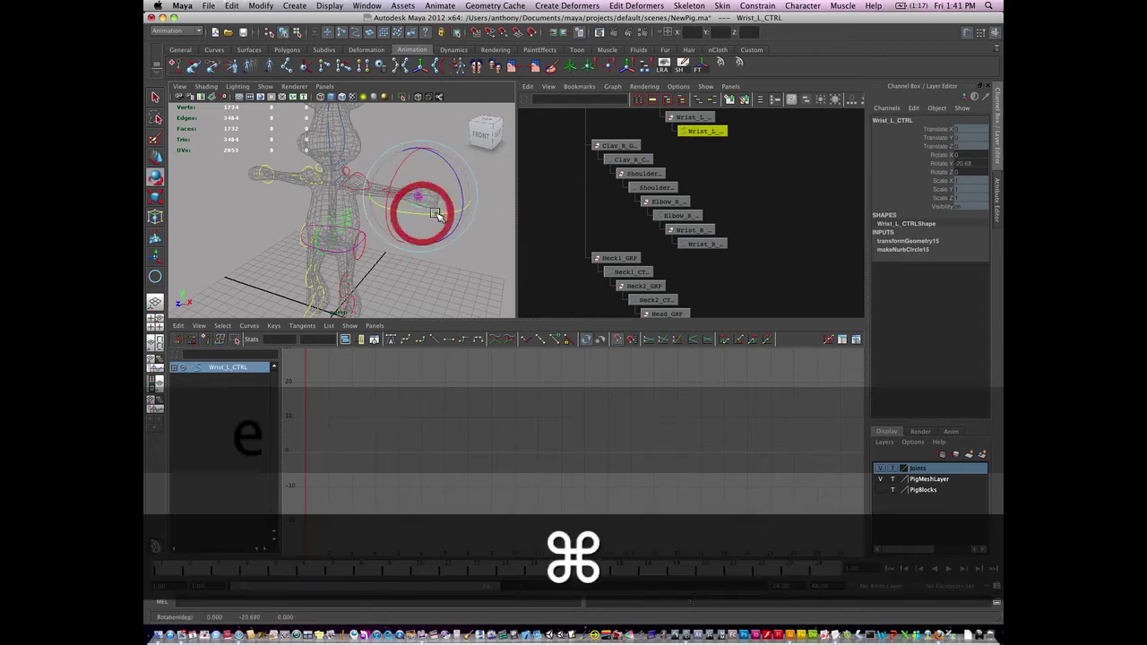
Undo the trial manipulations of the left wrist control
key("super+z")
key("super+z")
key("super+z")
key("super+z")
key("super+z")
key("super+z")
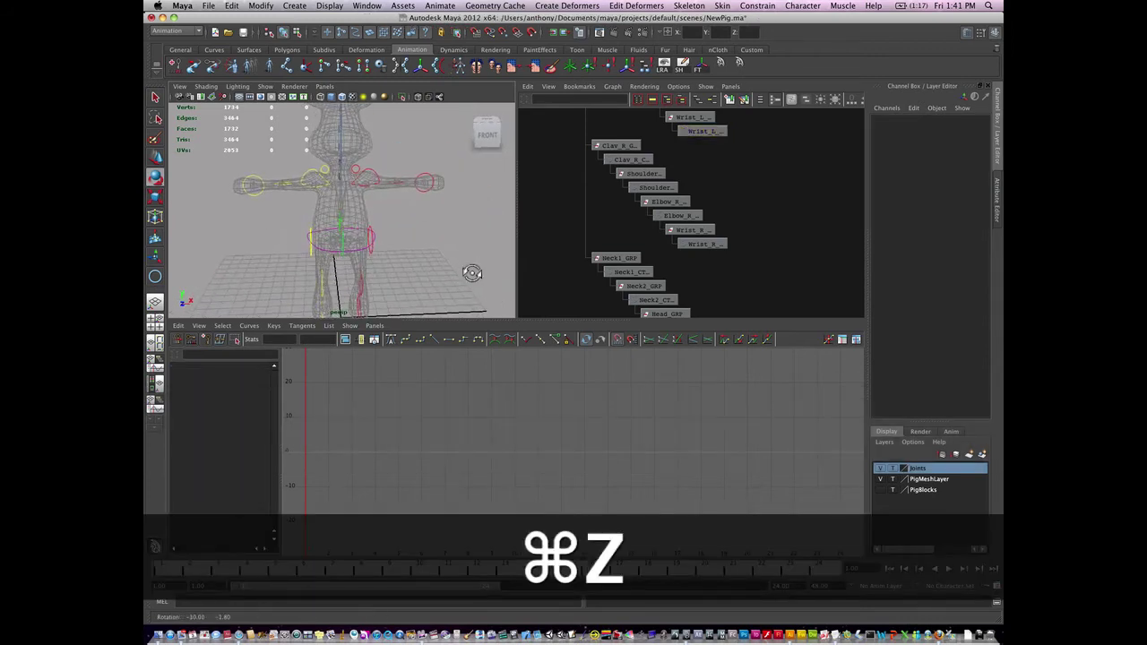
Select the Neck1, Neck2 and Head groups together with the right wrist, elbow, shoulder and clavicle groups in the Hypergraph
left_click(630, 257)
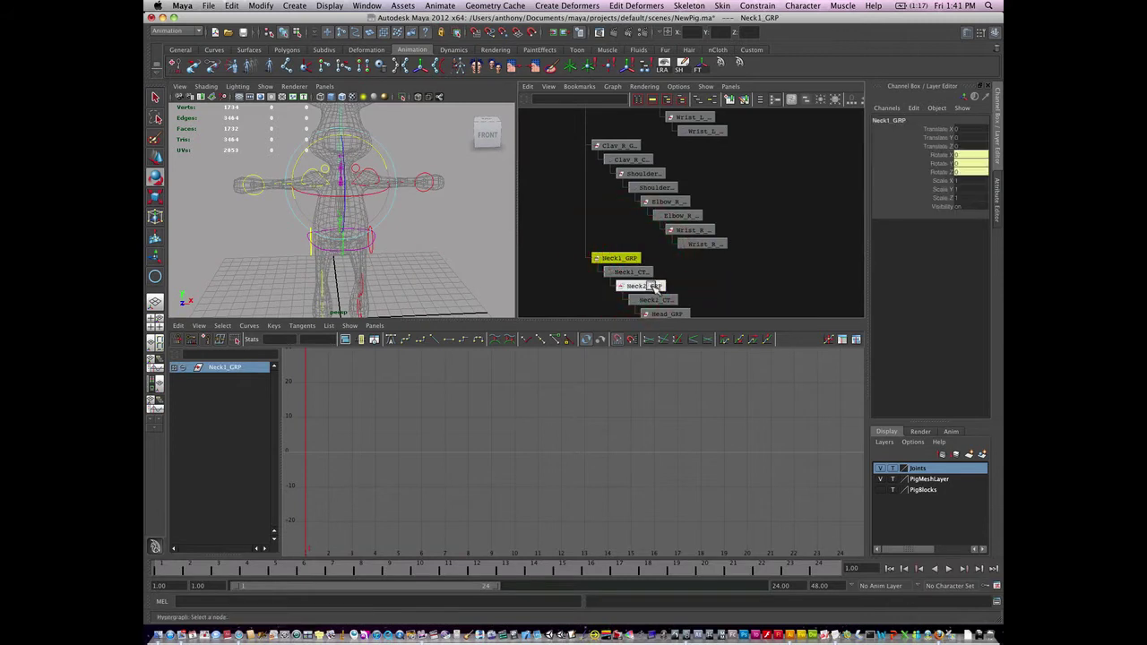
mouse_move(669, 265)
middle_mouse_down("alt")
mouse_move(668, 230)
mouse_move(671, 257)
middle_mouse_up("alt")
left_click(645, 253, "shift")
left_click(664, 285, "shift")
left_click(688, 261, "shift")
left_click(671, 233, "shift")
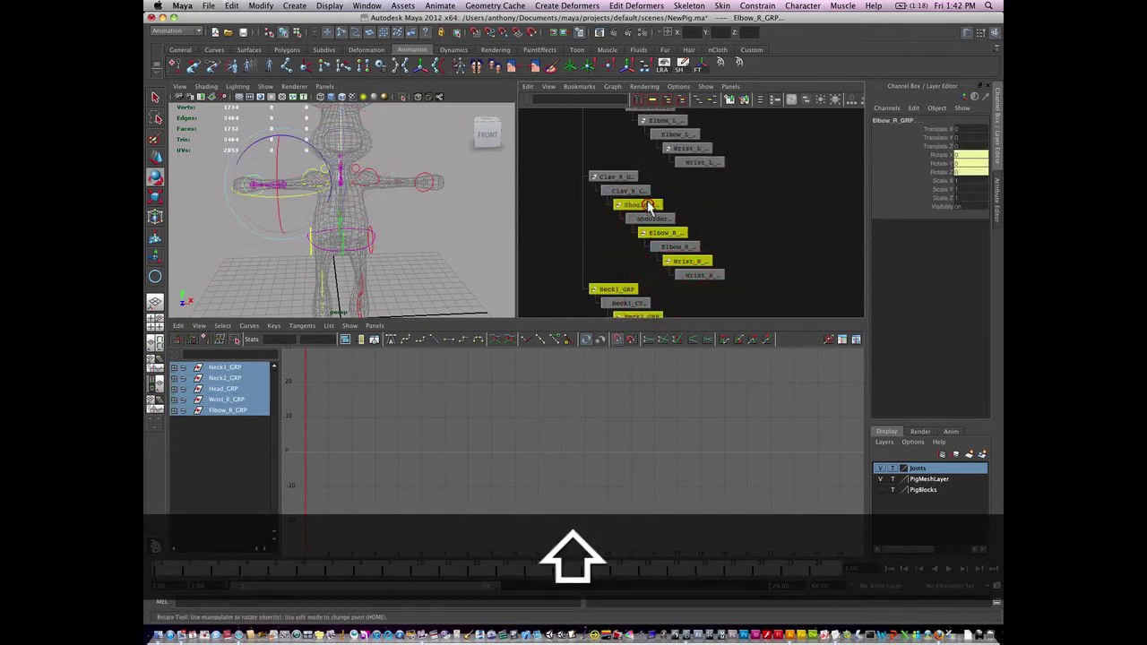
left_click(641, 204, "shift")
left_click(617, 176, "shift")
Add the left wrist, elbow, shoulder and clavicle groups to the selection
middle_click_drag(691, 154, 701, 237, "alt")
left_click(698, 232, "shift")
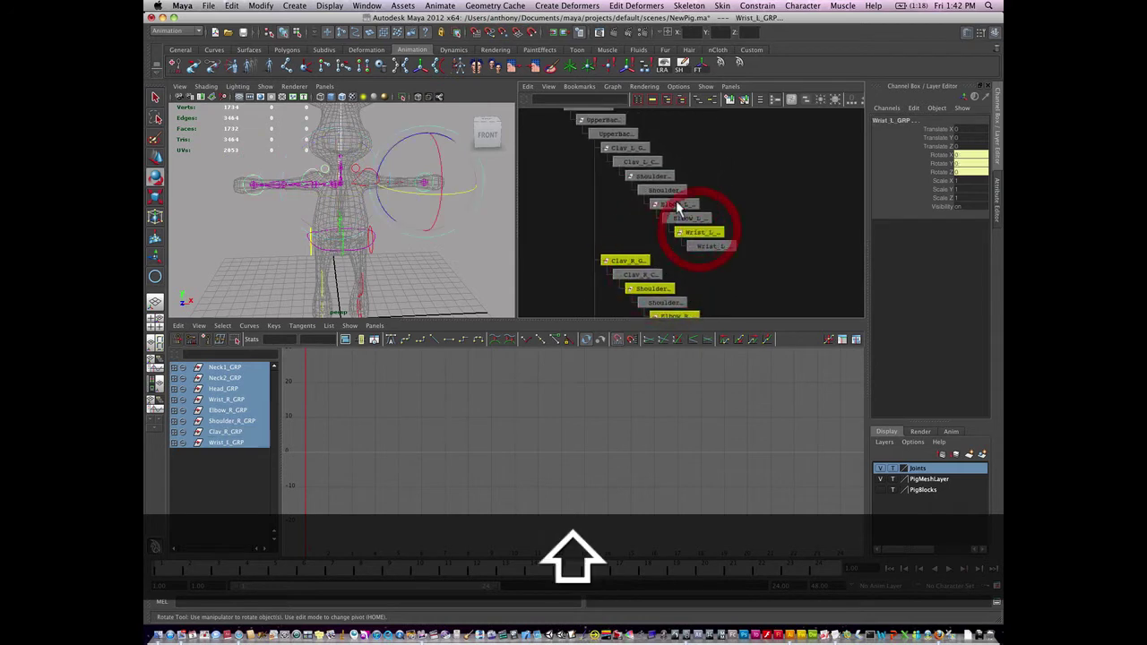
left_click(675, 205, "shift")
left_click(650, 177, "shift")
middle_click_drag(650, 184, 664, 249, "alt")
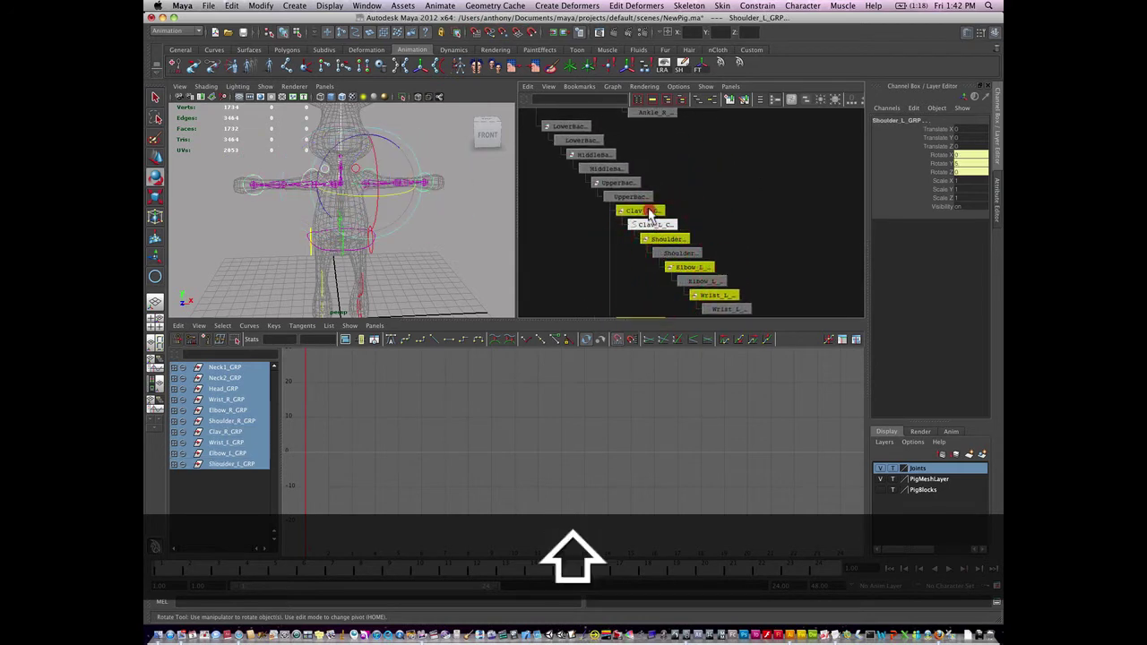
left_click(638, 211, "shift")
Add the UpperBack, MiddleBack and LowerBack groups plus the right ankle, knee and hip groups to the Hypergraph selection
left_click(616, 182, "shift")
left_click(592, 154, "shift")
left_click(569, 125, "shift")
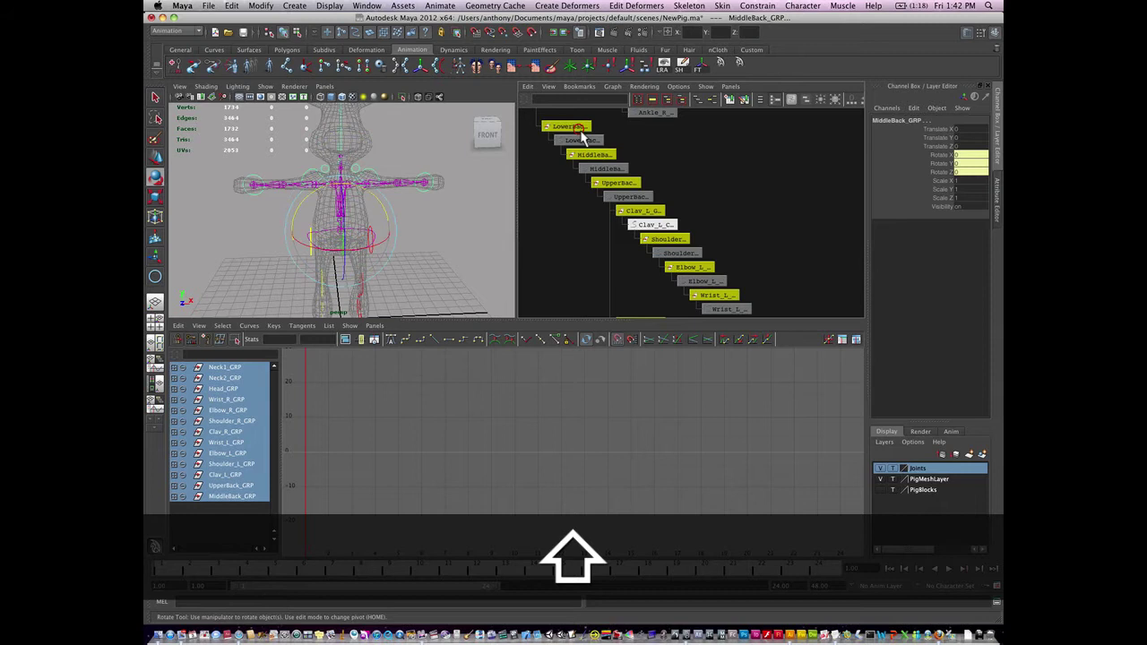
middle_click_drag(614, 158, 640, 277, "alt")
left_click(674, 217, "shift")
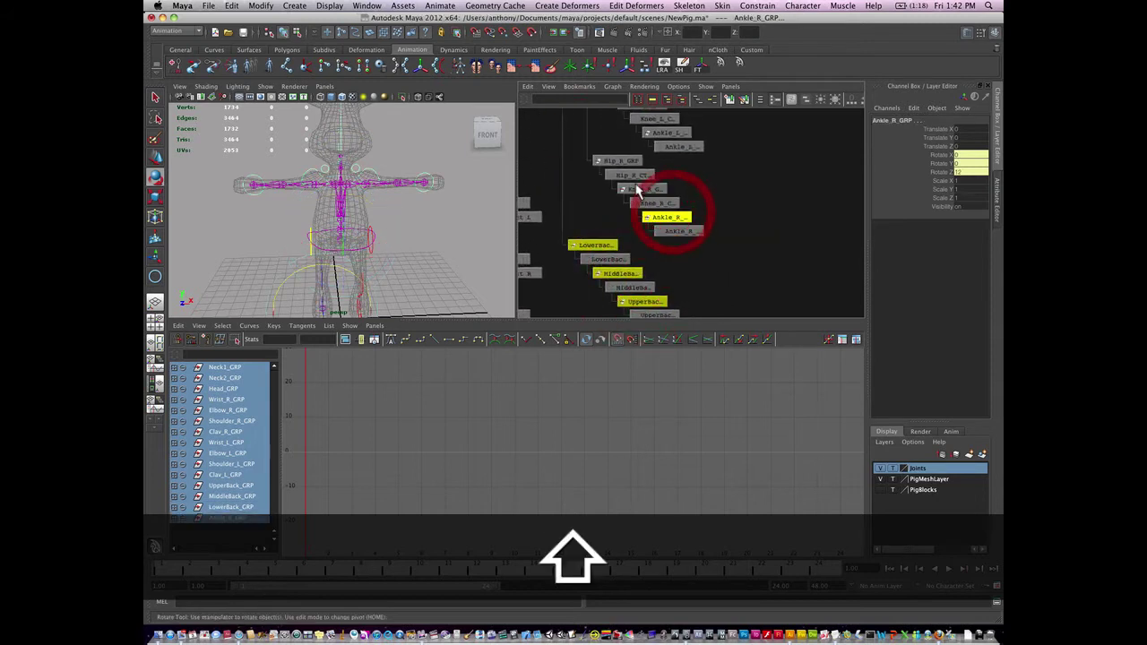
left_click(642, 186, "shift")
left_click(618, 159, "shift")
Add the left ankle, knee and hip groups plus Pelvis_GRP and Root_GRP to the selection
middle_click_drag(618, 160, 655, 266, "alt")
left_click(672, 210, "shift")
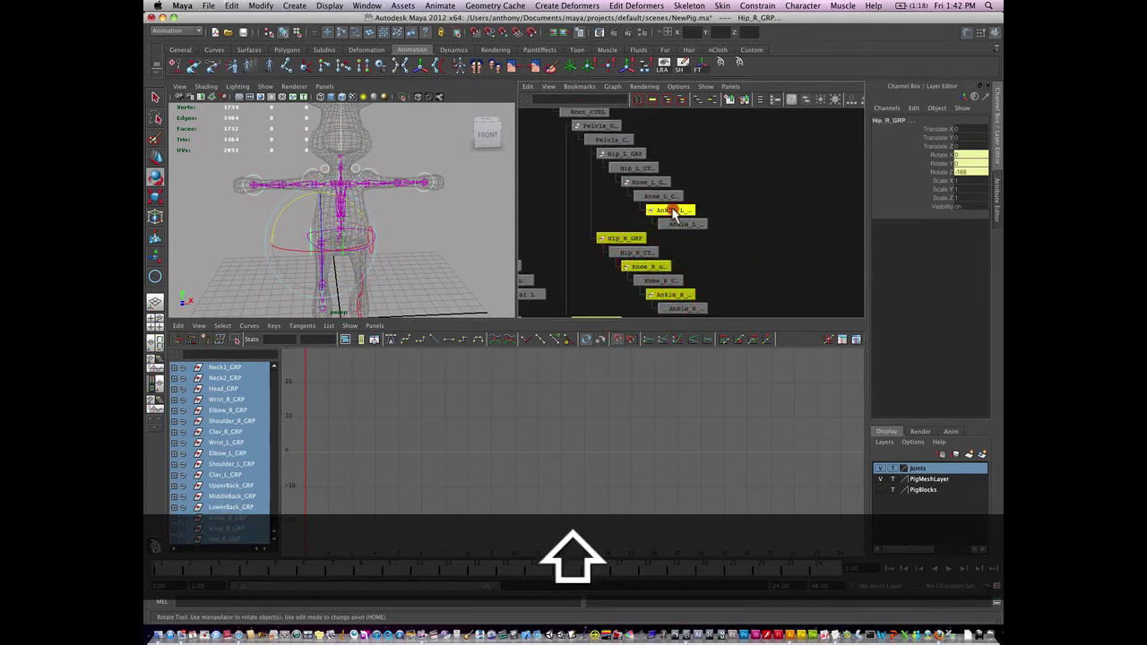
left_click(645, 182, "shift")
left_click(625, 154, "shift")
middle_click_drag(624, 153, 653, 250, "alt")
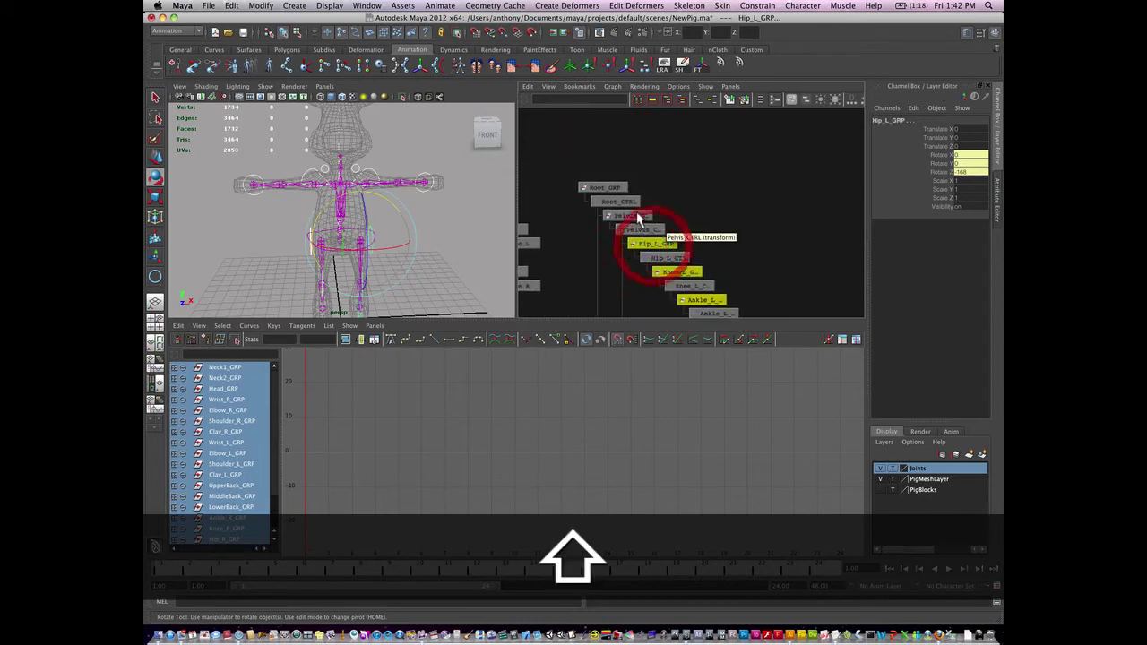
left_click(627, 211, "shift")
left_click(614, 189, "shift")
Lock all channels of the selected groups, from Translate X through Visibility, and clear the selection
right_click_drag(669, 294, 599, 276, "alt")
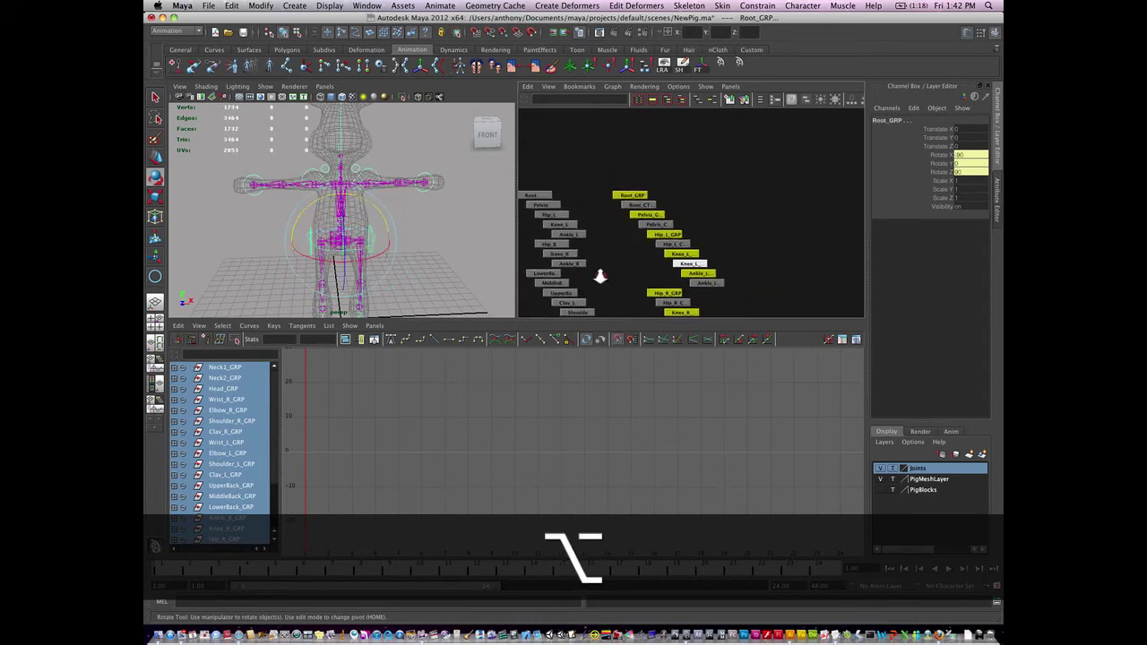
middle_click_drag(651, 264, 643, 246, "alt")
left_click_drag(945, 129, 937, 208)
right_click(937, 208)
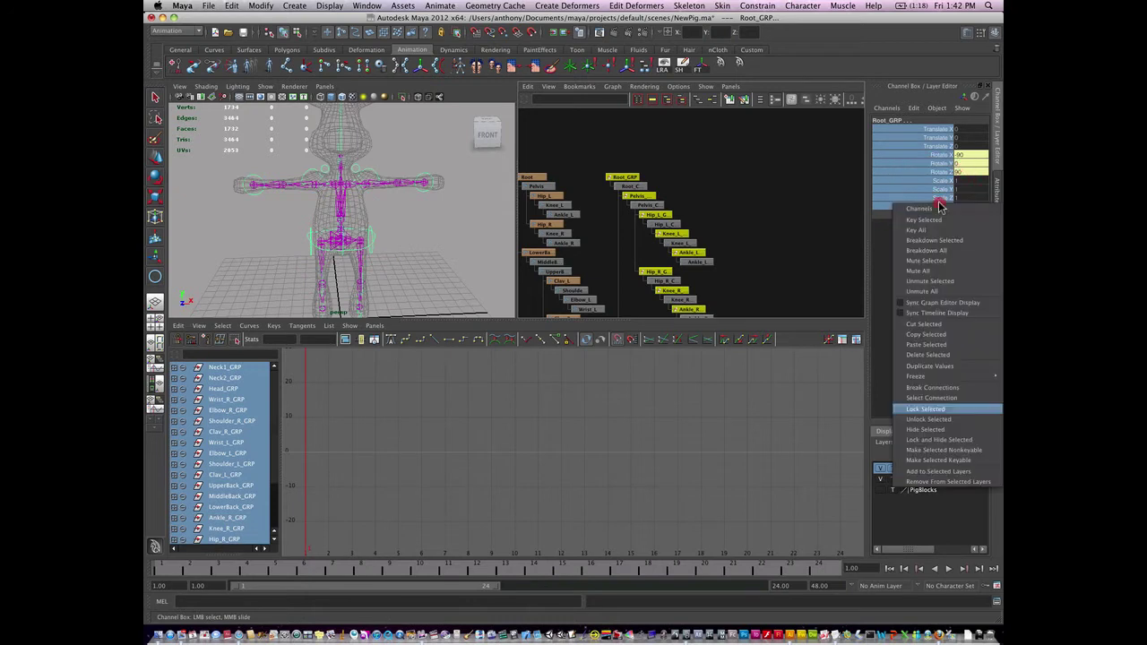
left_click(933, 409)
left_click(461, 238)
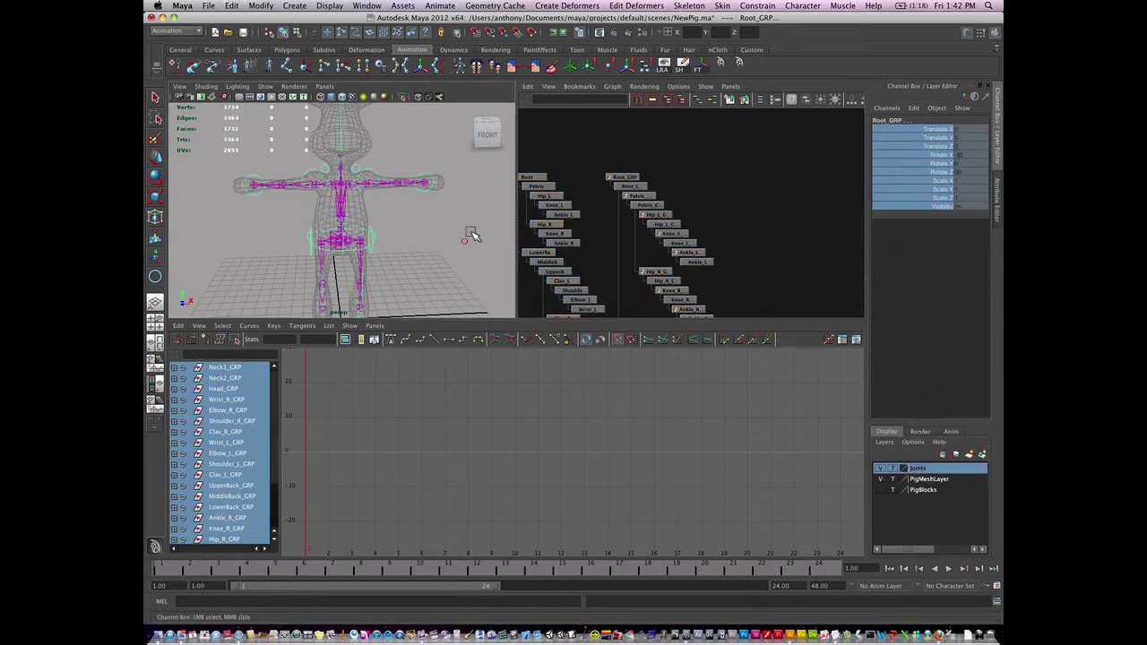
Compare the channels of Root_CTRL and Root_GRP and check Root_GRP's manipulator with the Move tool
left_click(629, 186)
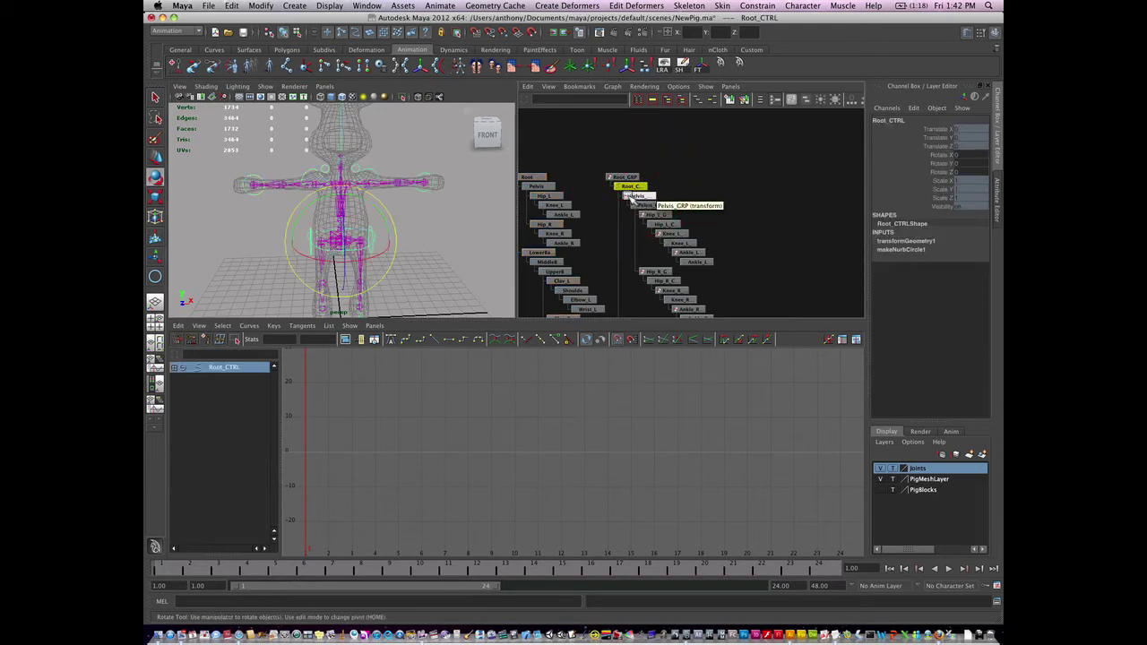
left_click(625, 176)
key("w")
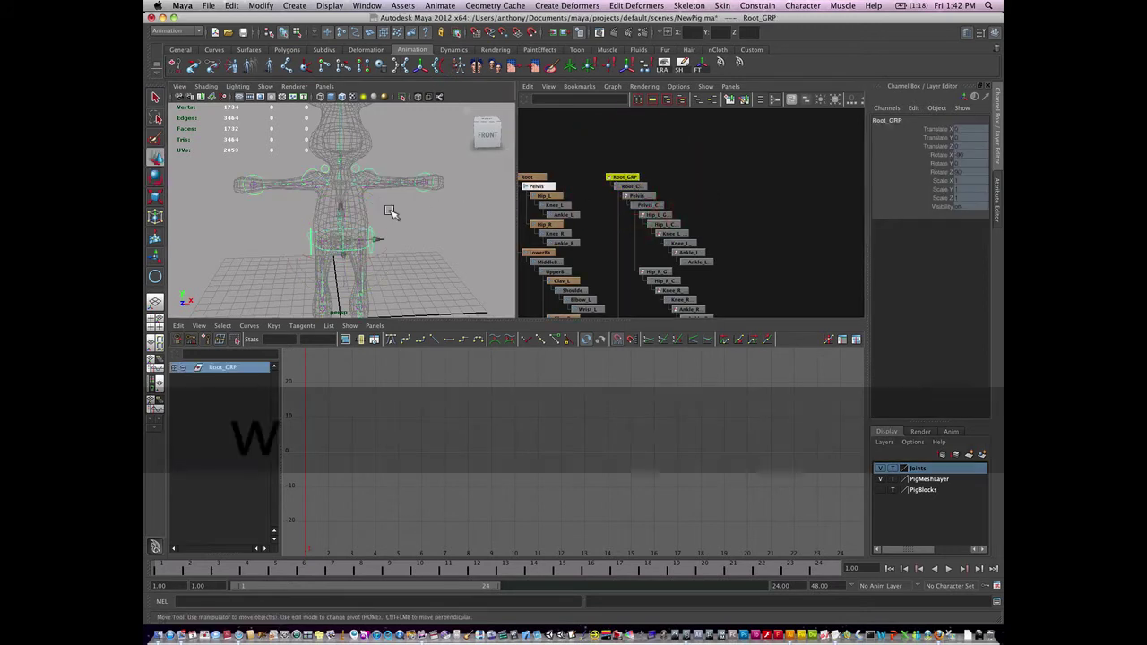
left_click(350, 238)
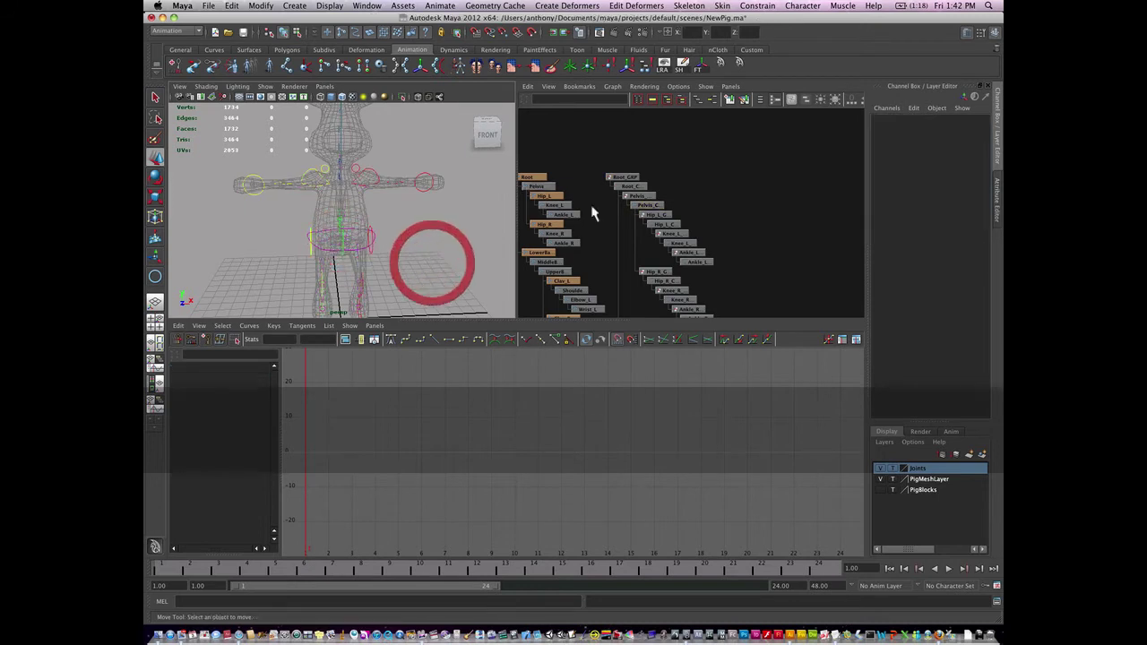
left_click(624, 176)
left_click_drag(403, 250, 350, 240, "alt")
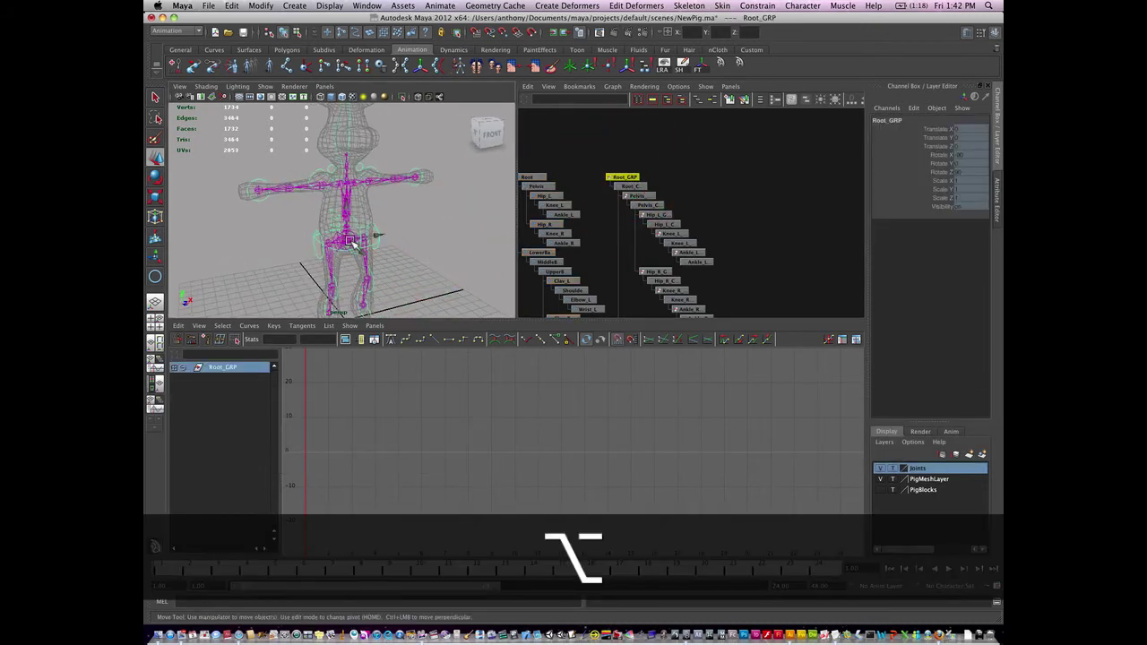
left_click(392, 252)
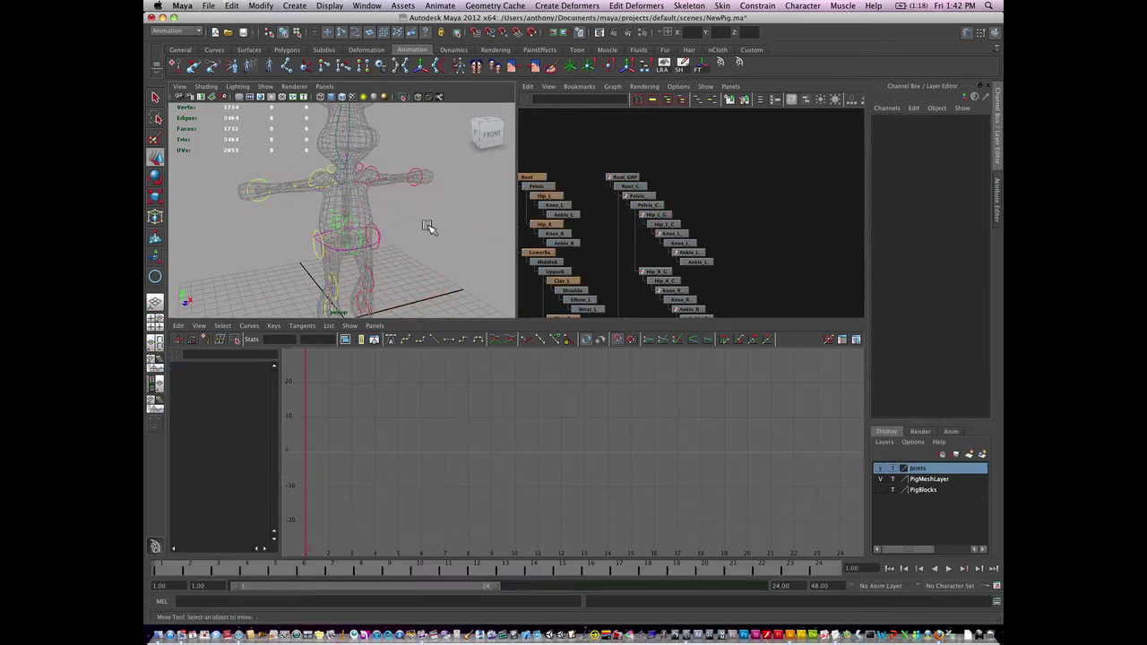
Unlock Translate X, Y and Z on Root_CTRL
left_click(630, 184)
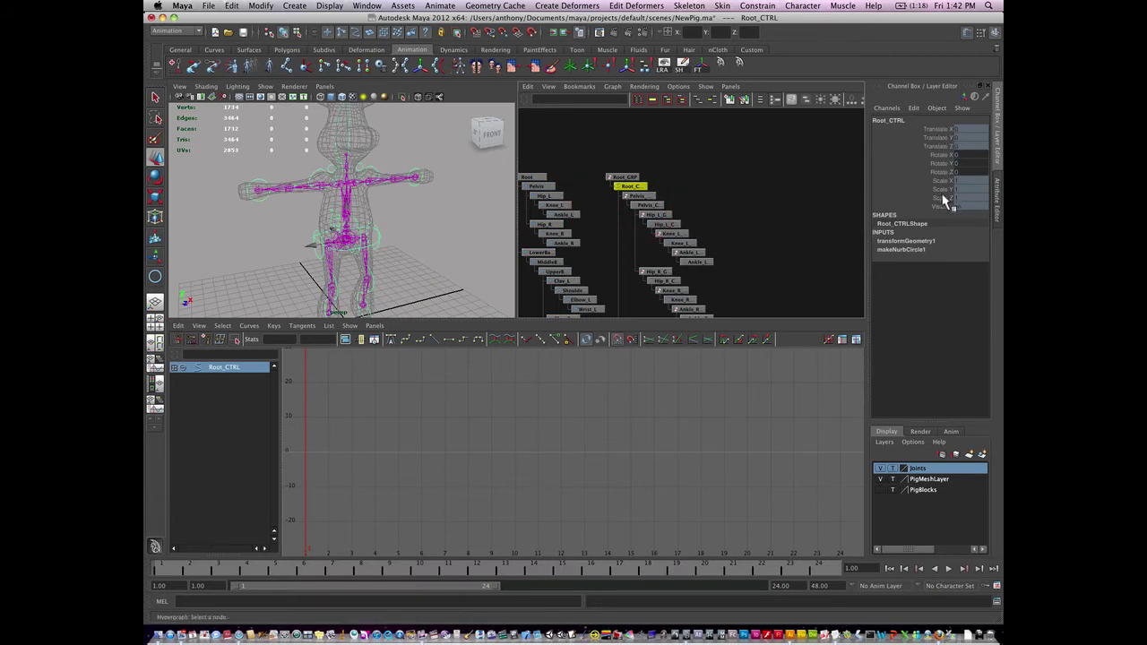
left_click_drag(947, 131, 947, 146)
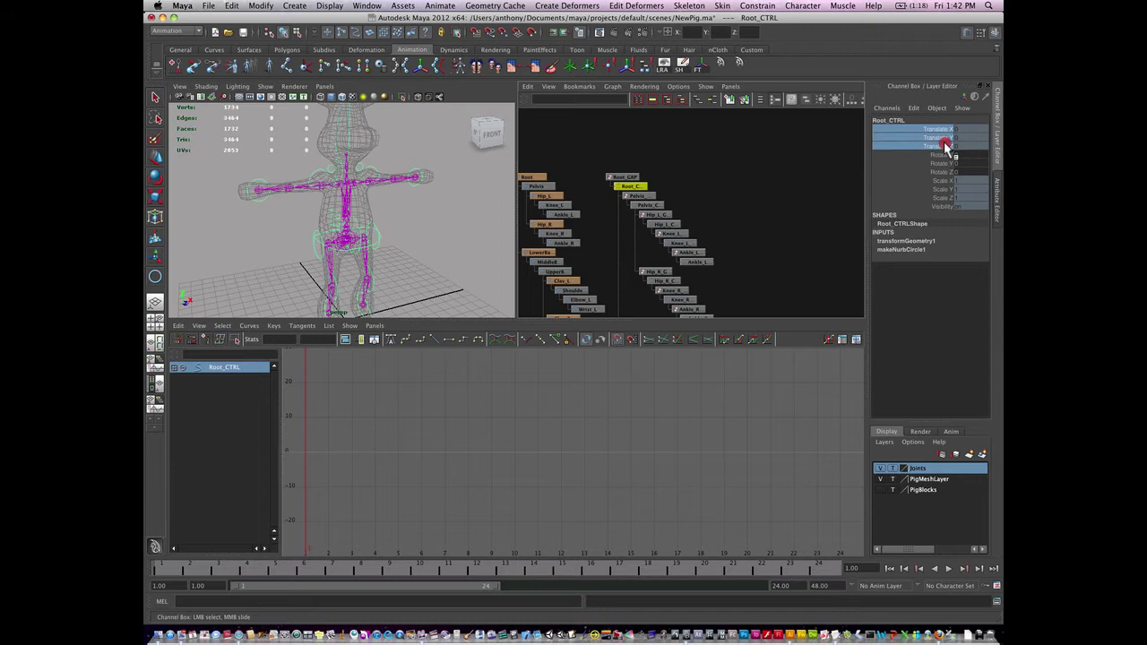
right_click(938, 150)
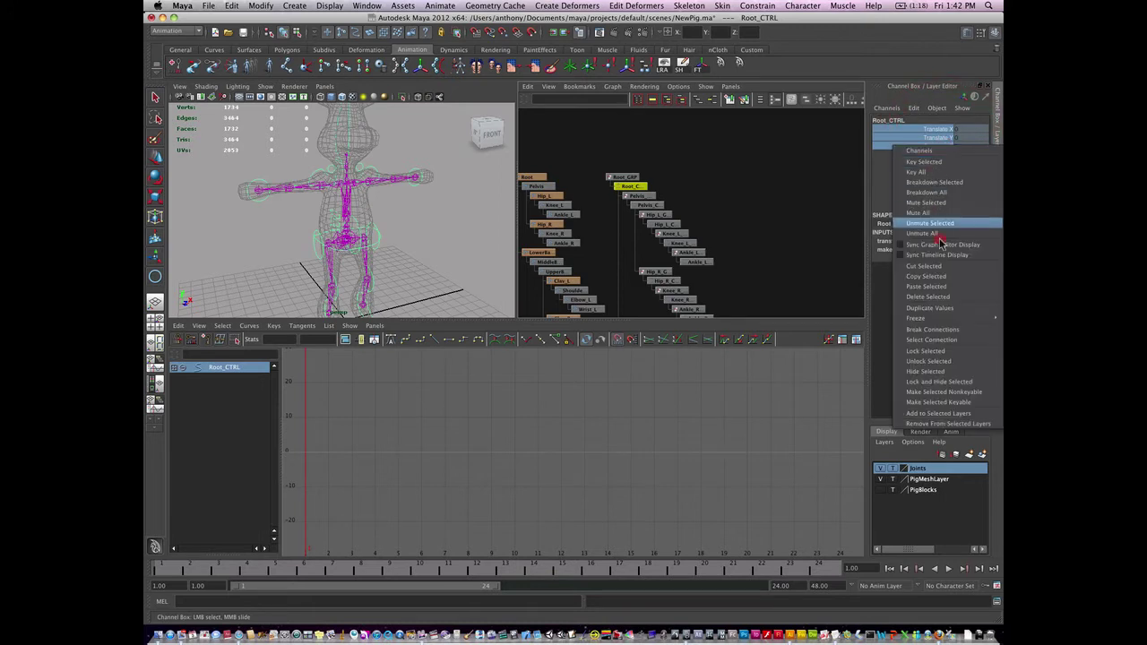
left_click(939, 360)
left_click(436, 253)
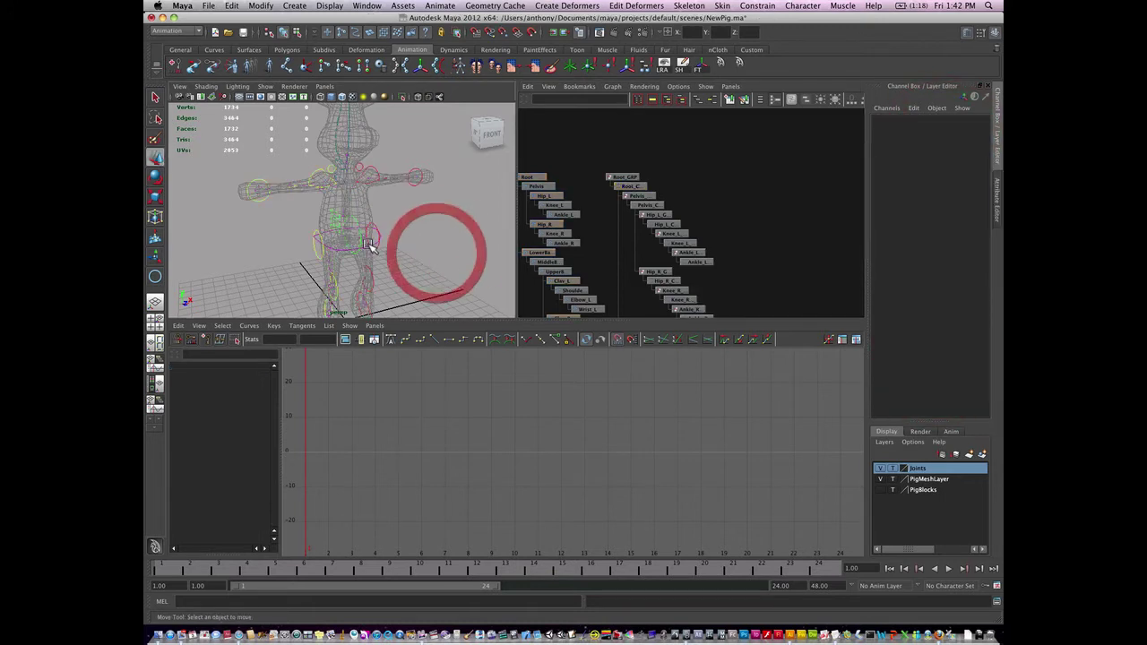
Test moving Root_CTRL freely with the Move tool and undo the trial moves
key("w")
left_click(367, 247)
key("w")
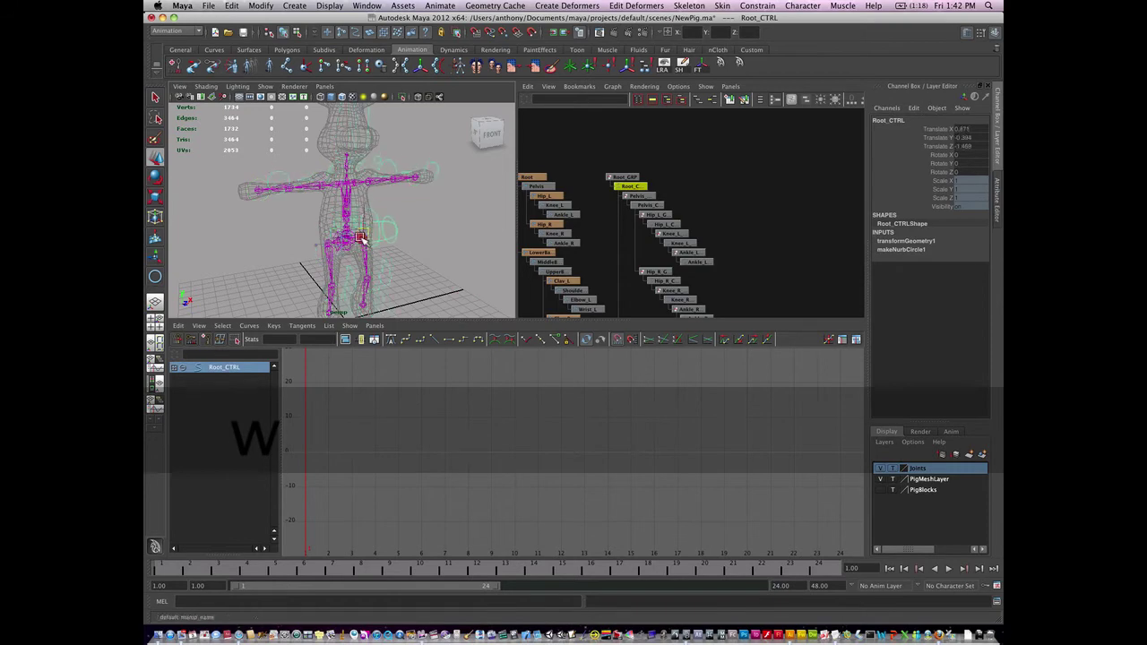
left_click_drag(348, 239, 368, 223)
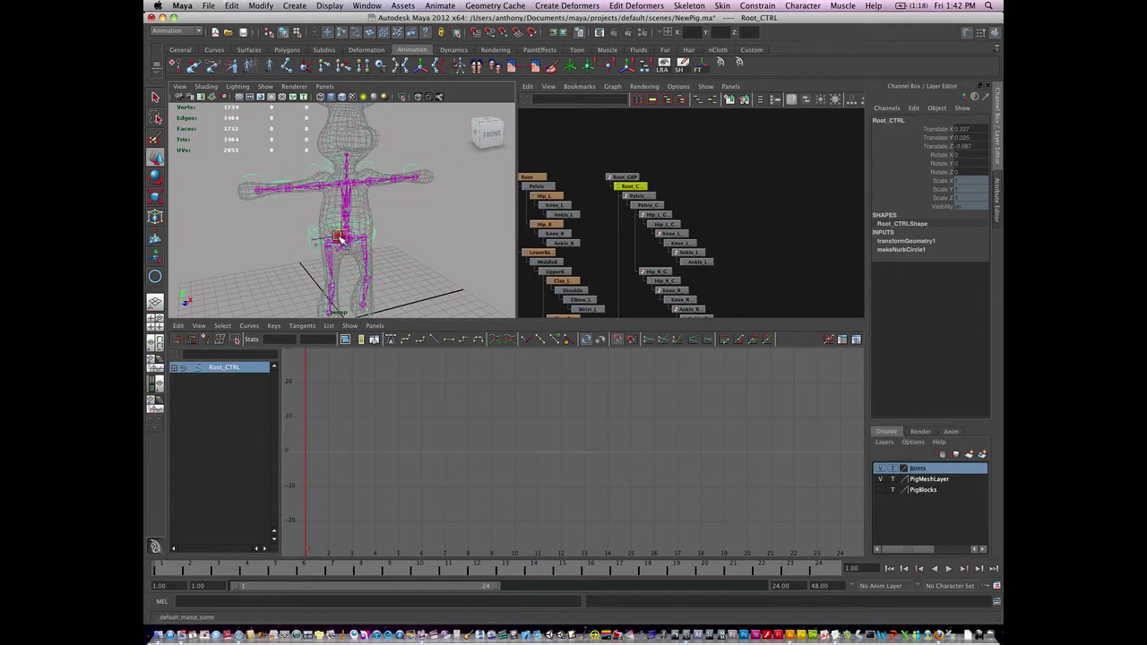
key("super+z")
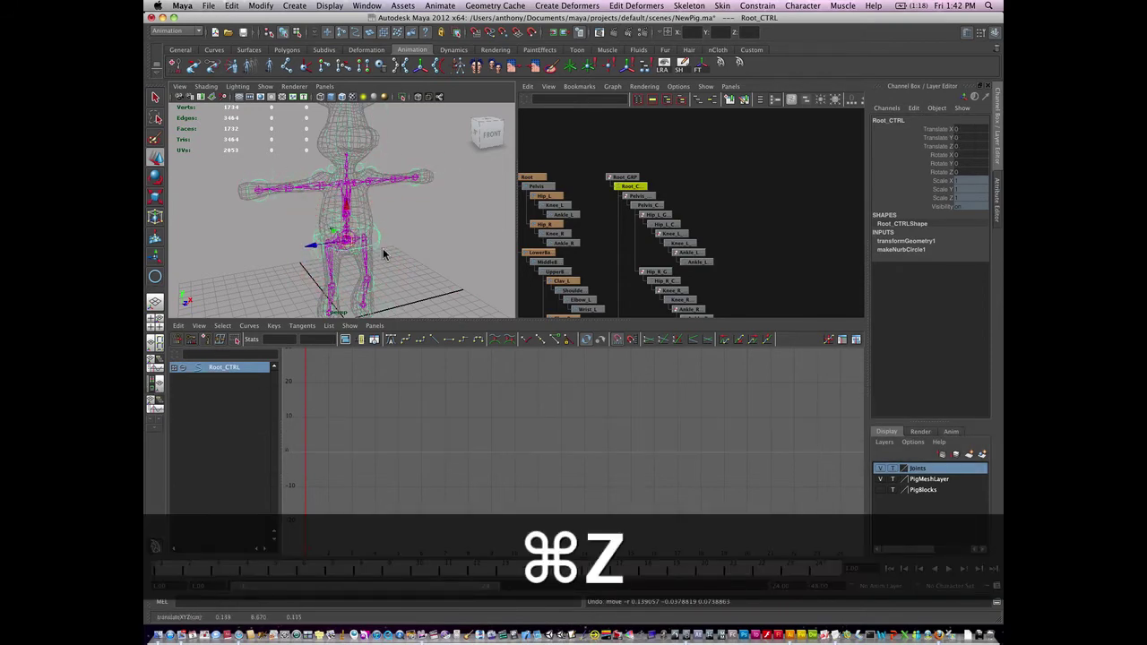
Maximize the perspective view and examine the root control and the joints around the pelvis
key("space")
right_click_drag(465, 312, 615, 343, "alt")
key("q")
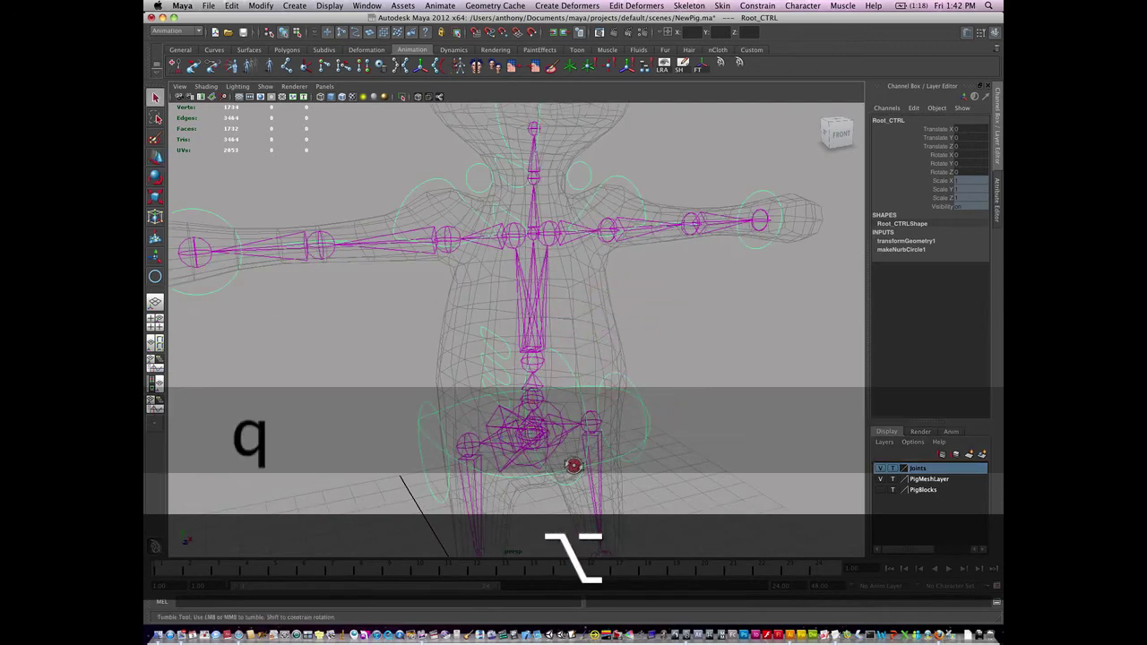
left_click_drag(573, 466, 573, 466, "alt")
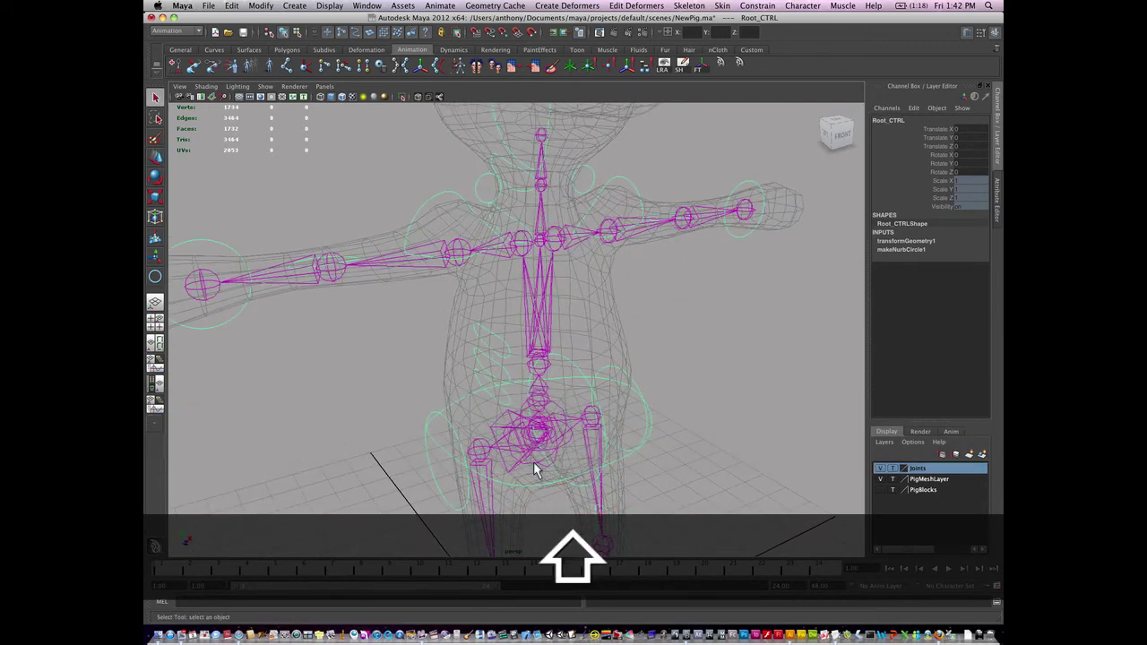
left_click(535, 466, "shift")
left_click(538, 466, "shift")
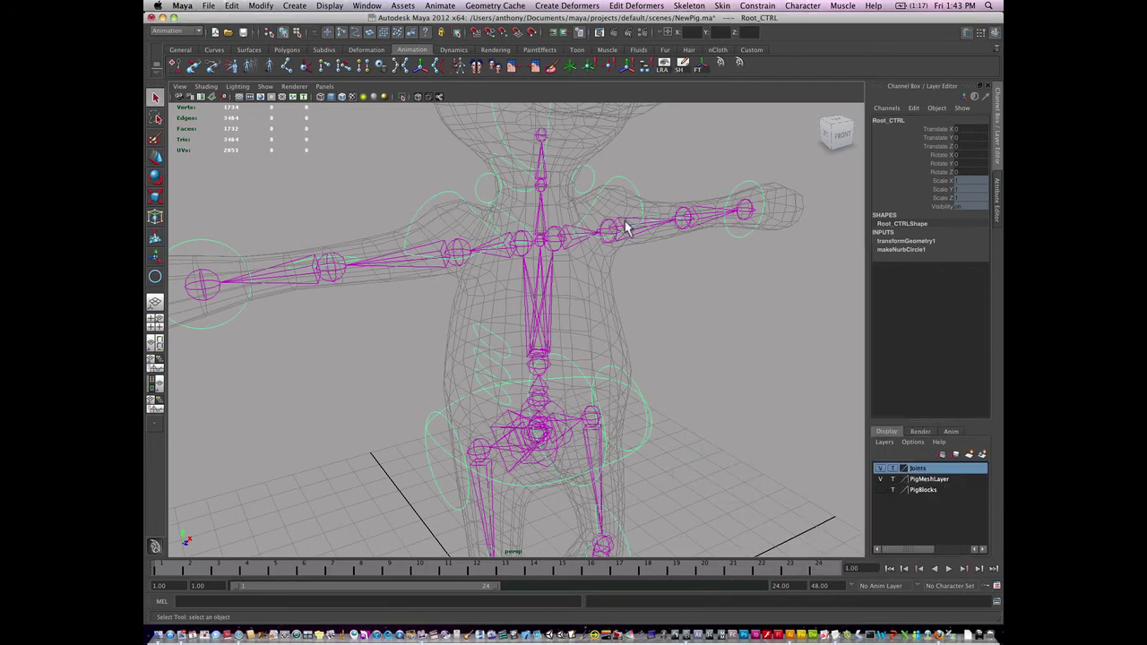
Point-constrain the Root joint to Root_CTRL with Maintain offset on, all constraint axes and a weight of 1.0000
key("space")
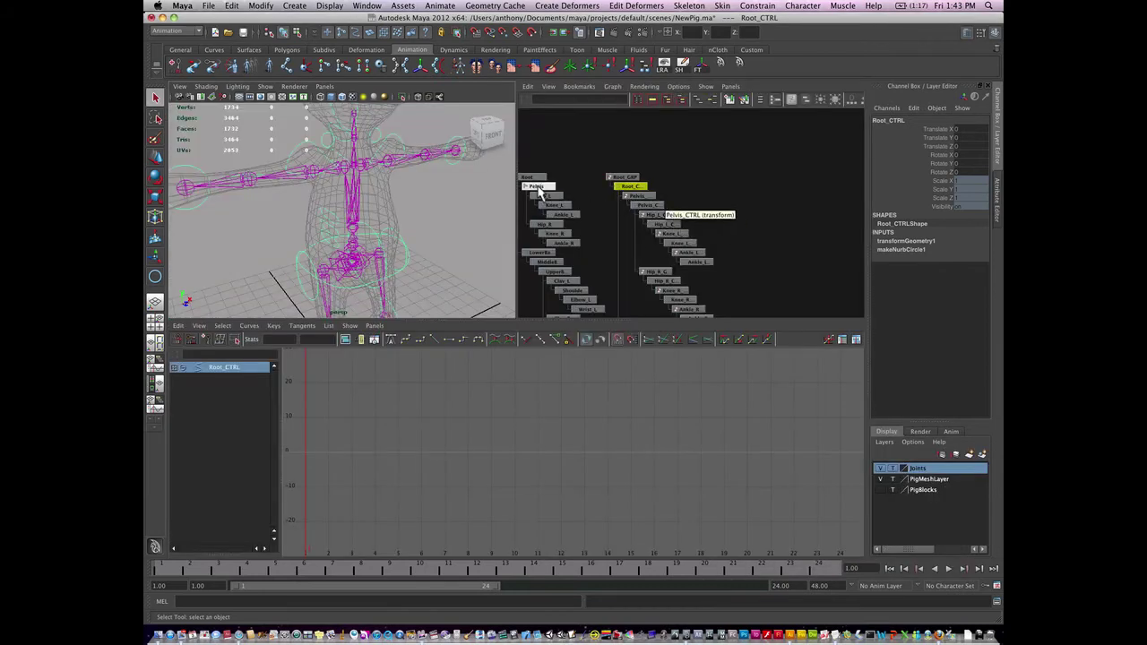
middle_click_drag(553, 193, 611, 215, "alt")
right_click_drag(612, 215, 646, 217, "alt")
middle_click_drag(614, 220, 686, 218, "alt")
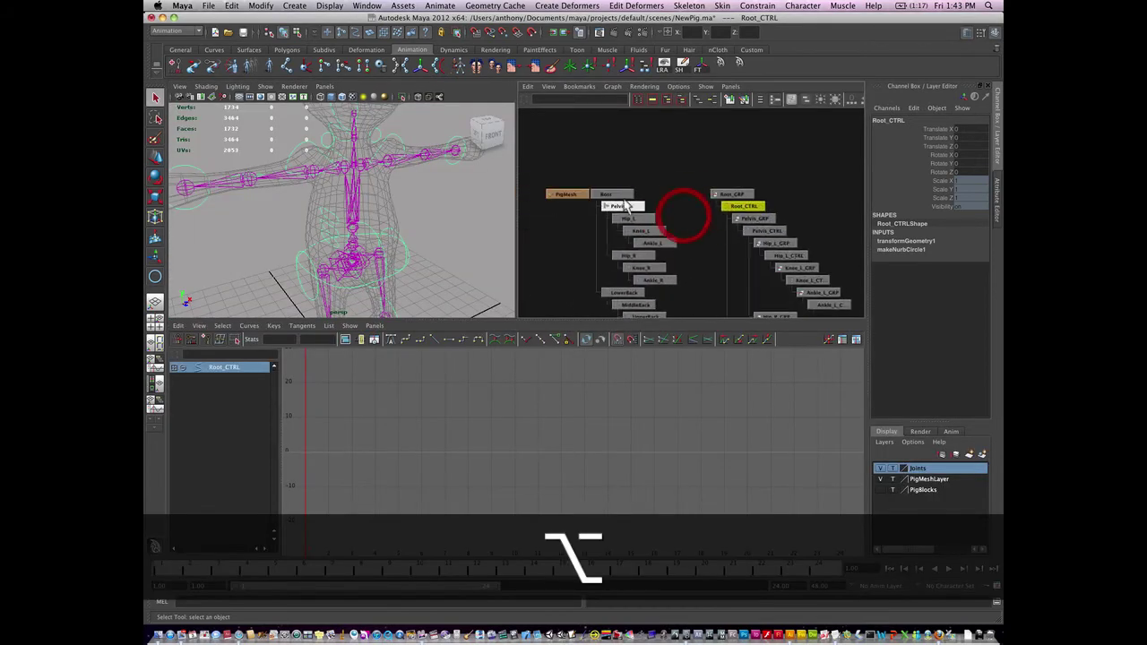
left_click(613, 193, "shift")
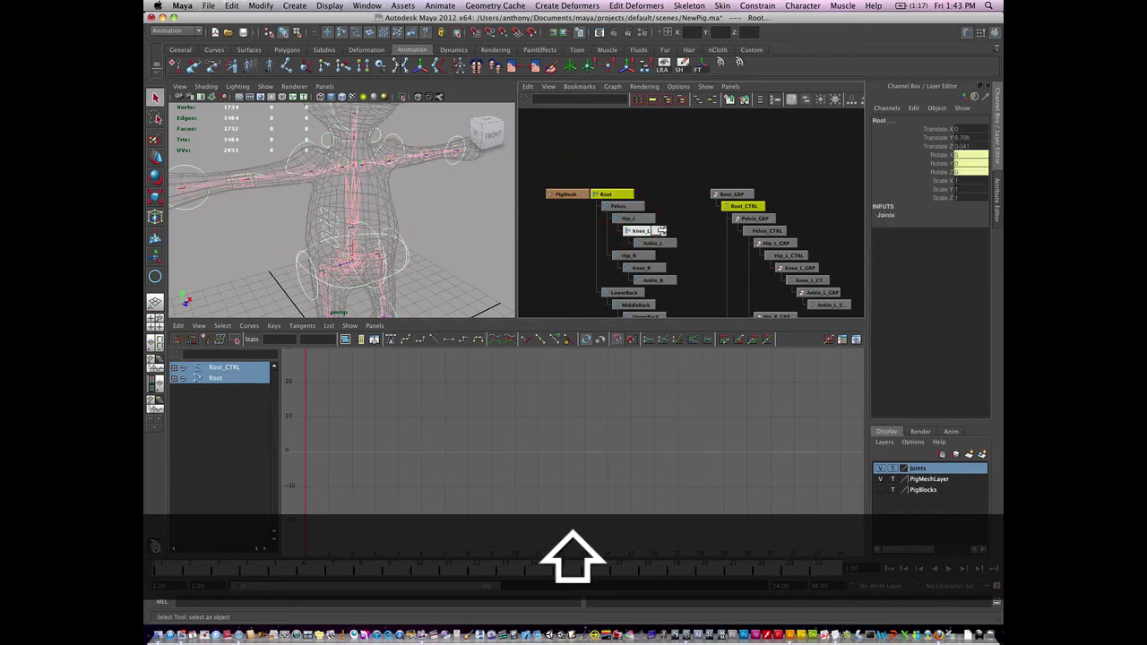
left_click(757, 5)
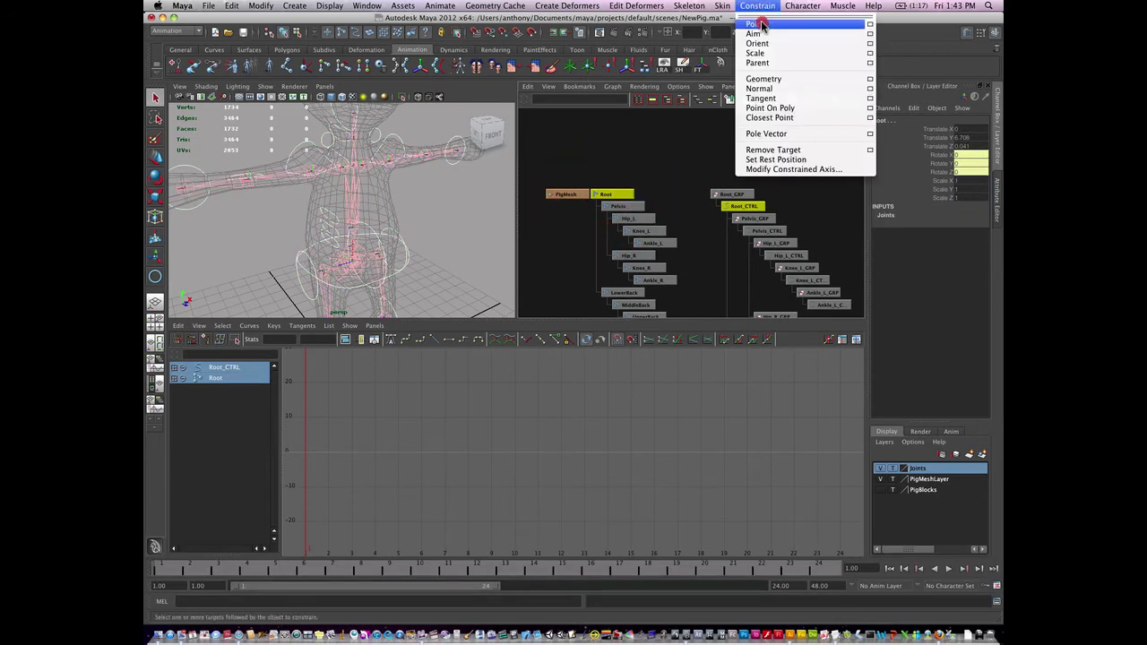
left_click(869, 25)
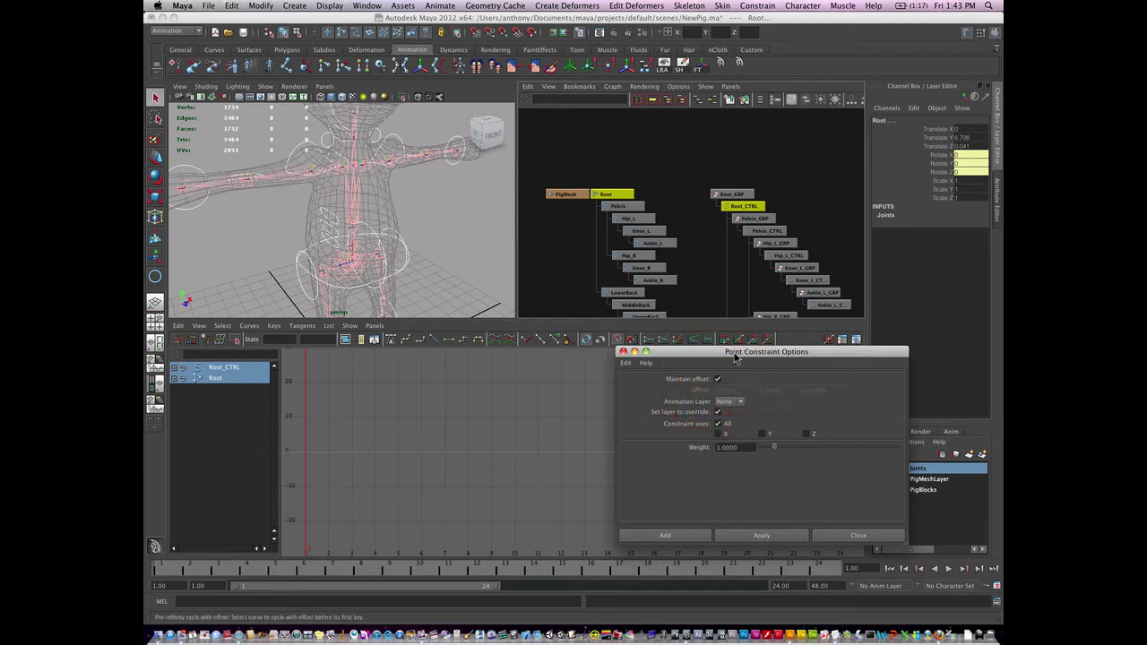
left_click(760, 535)
left_click(430, 242)
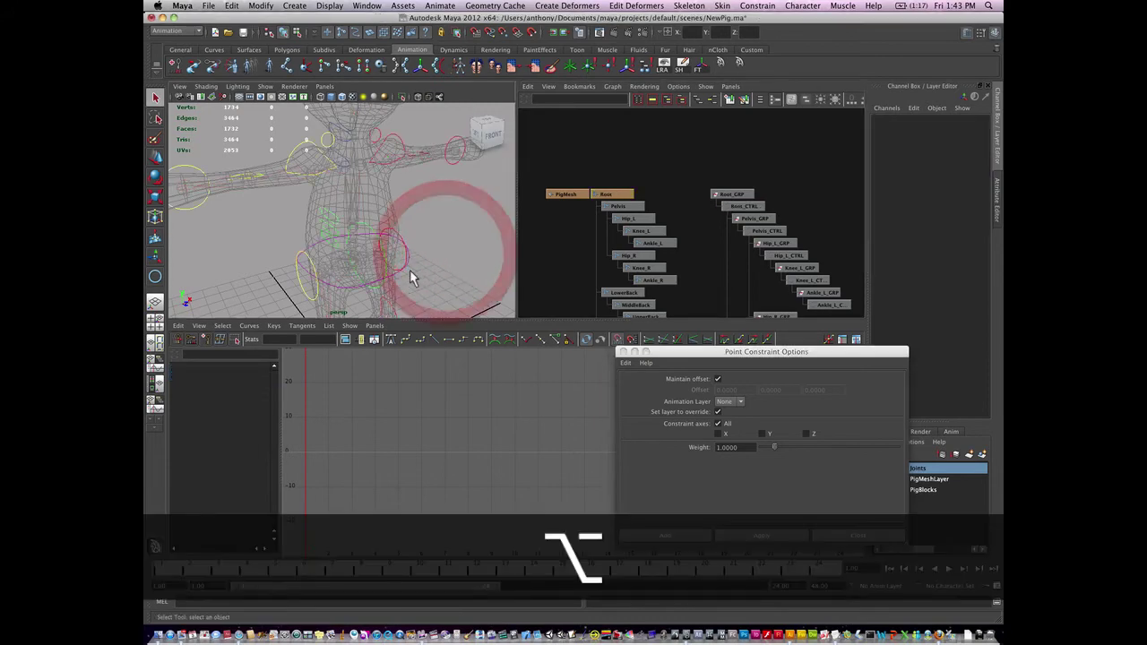
Test the point constraint by moving Root_CTRL and undo the trial move
left_click_drag(430, 243, 405, 237, "alt")
left_click(354, 263)
key("w")
key("super+z")
Test Root_CTRL with the Rotate tool, undoing the first rotation and finishing with a trial rotation of about 2.6 in Y
key("r")
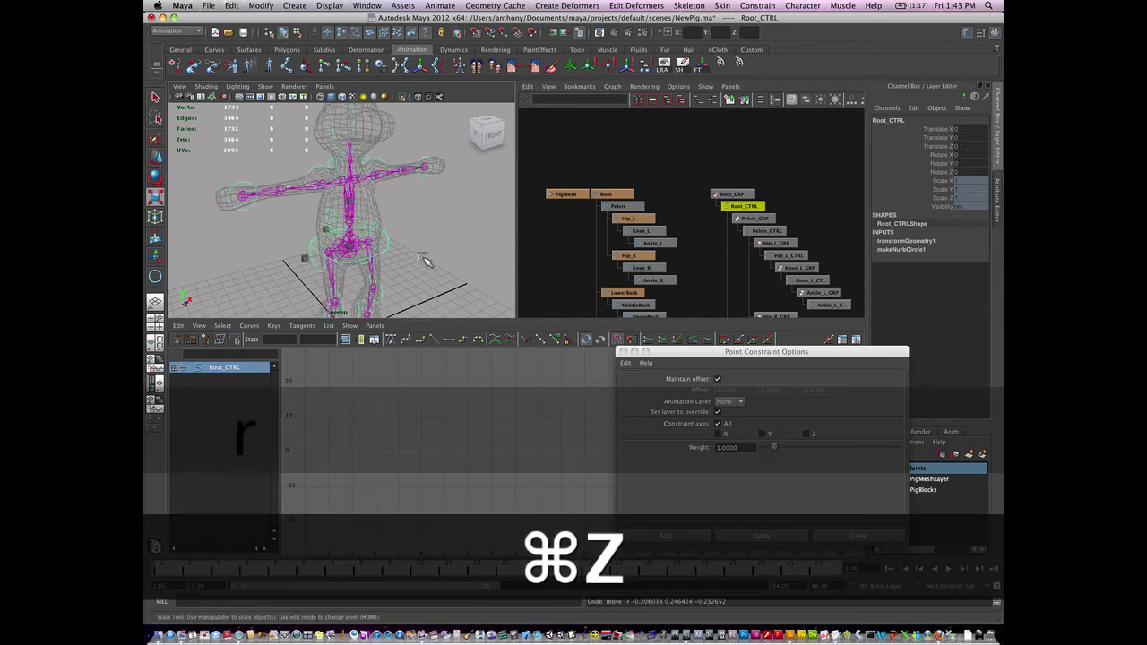
key("e")
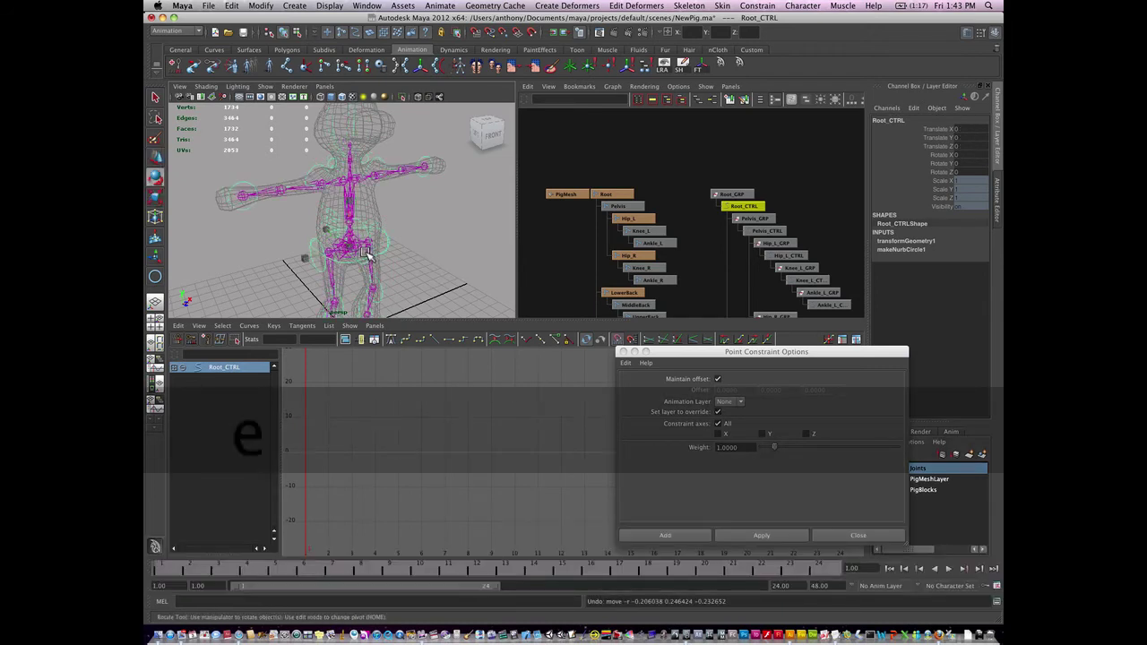
left_click_drag(379, 251, 377, 264)
key("super+z")
left_click_drag(314, 223, 317, 227)
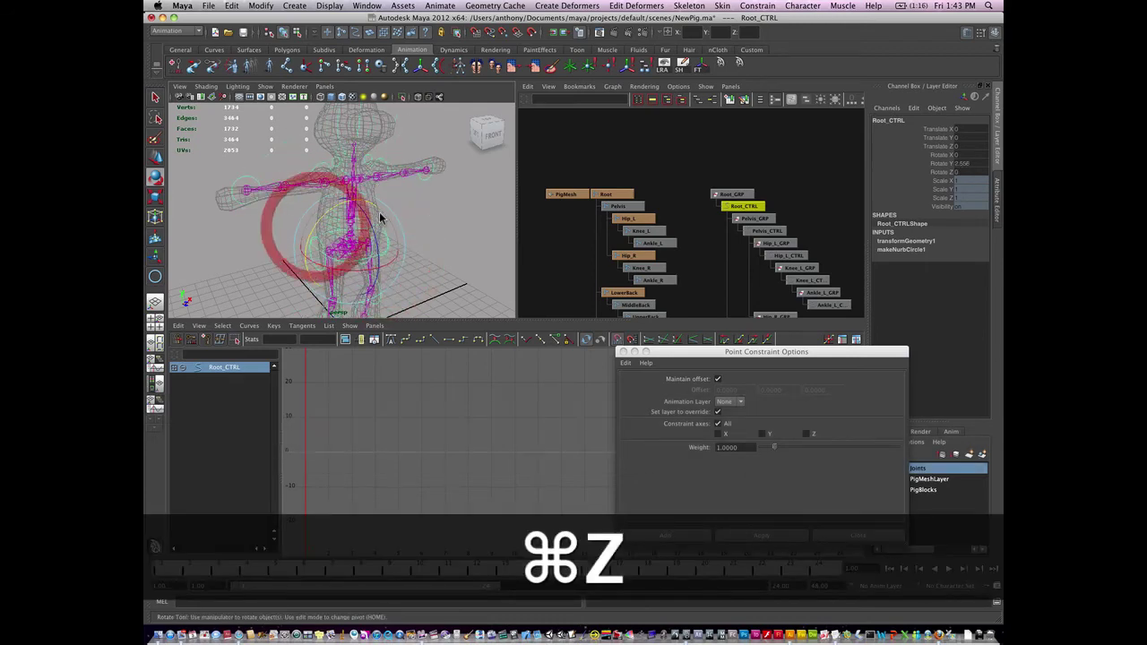
Maximize the perspective view around the pig and close the Point Constraint Options window
key("space")
left_click_drag(551, 338, 465, 347, "alt")
middle_click_drag(537, 339, 462, 312, "alt")
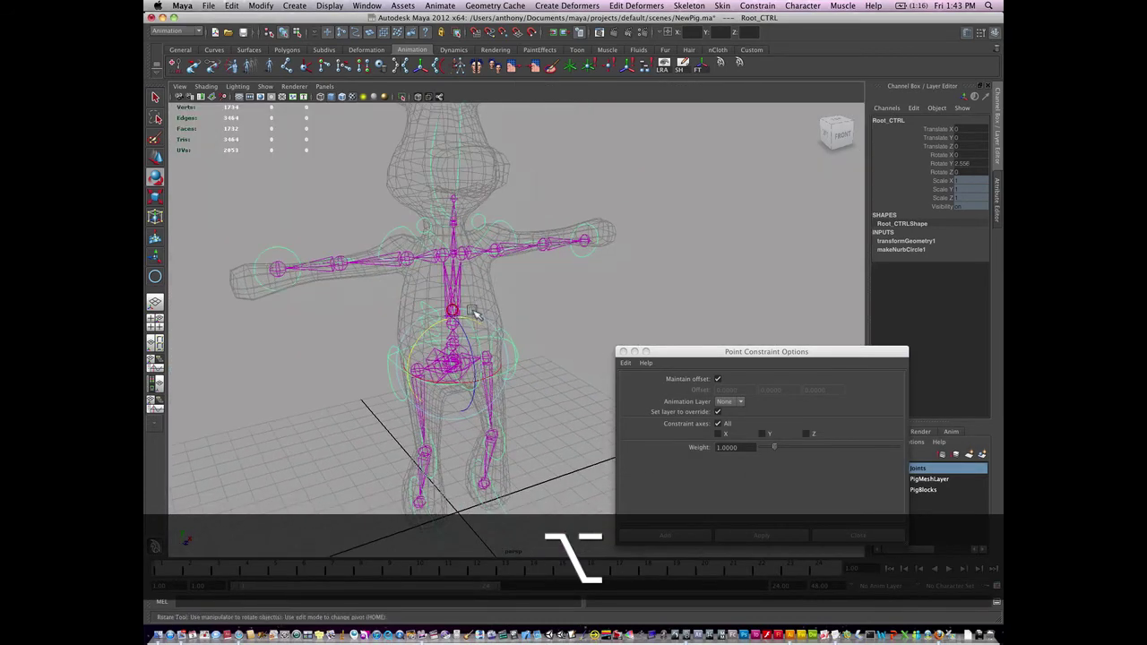
left_click_drag(652, 350, 697, 375)
left_click(667, 376)
Rotate the left knee control about 30 degrees in Z as a trial and undo the rotation
left_click_drag(575, 409, 558, 392, "alt")
left_click(558, 397)
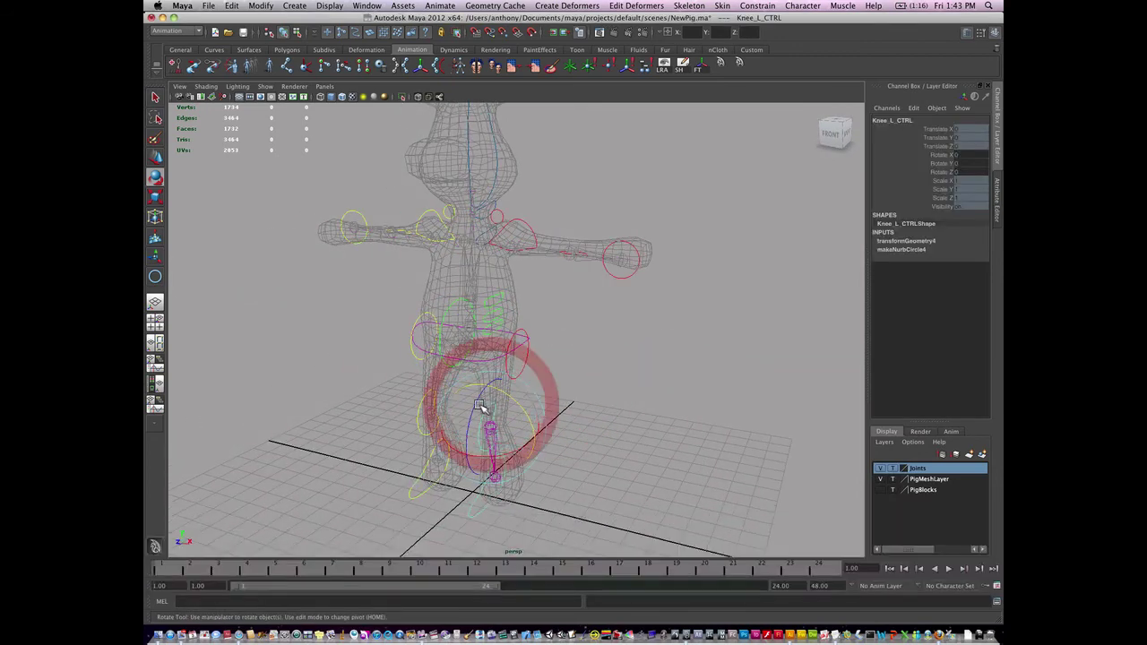
left_click_drag(481, 406, 482, 388)
key("super+z")
key("super+z")
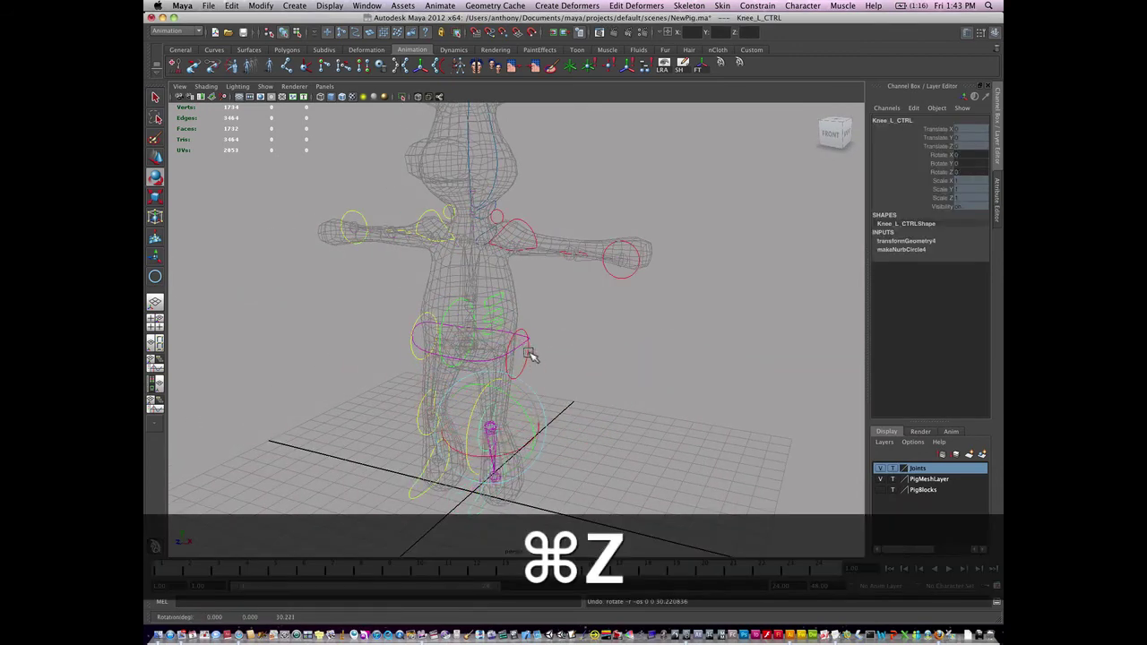
Rotate the left hip control about 37 degrees in Y as a trial, undo the rotation and deselect the control
left_click_drag(545, 352, 545, 350)
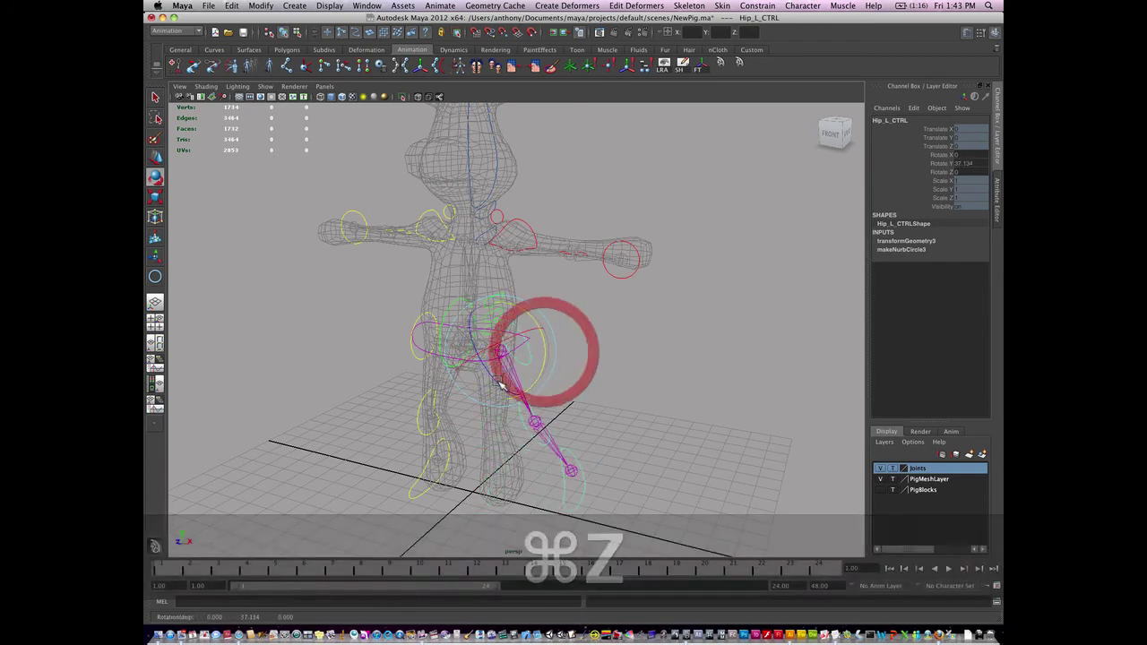
left_click_drag(502, 385, 489, 369)
key("super+z")
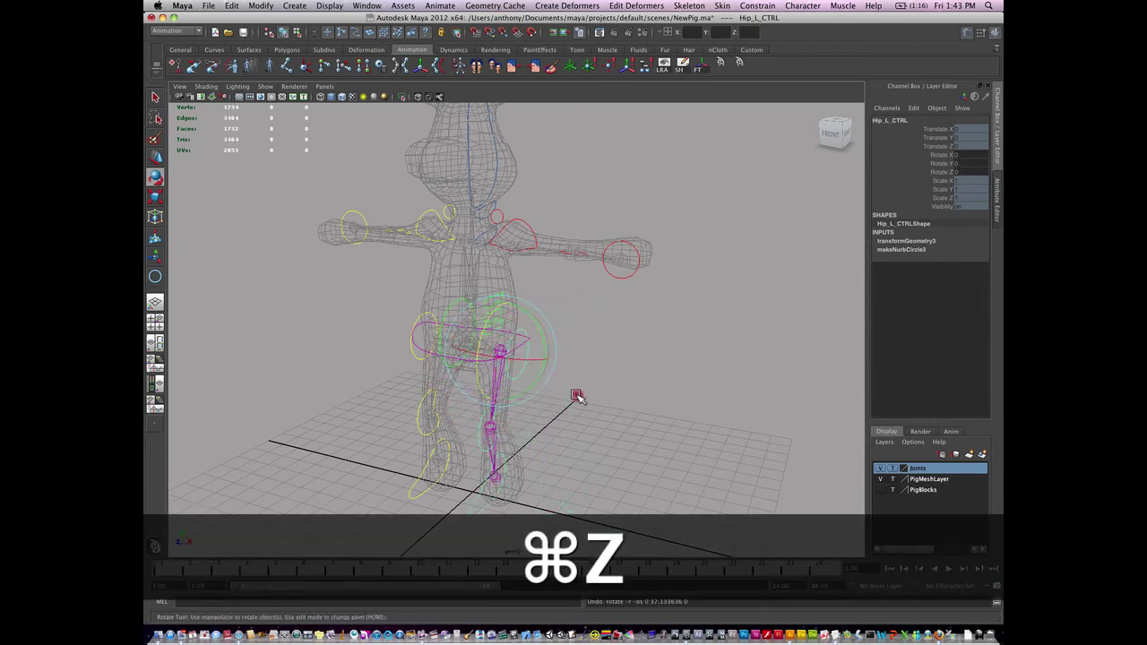
left_click(577, 397)
Select the left hip control and step up the hierarchy to its parent group
left_click_drag(520, 438, 569, 425, "alt")
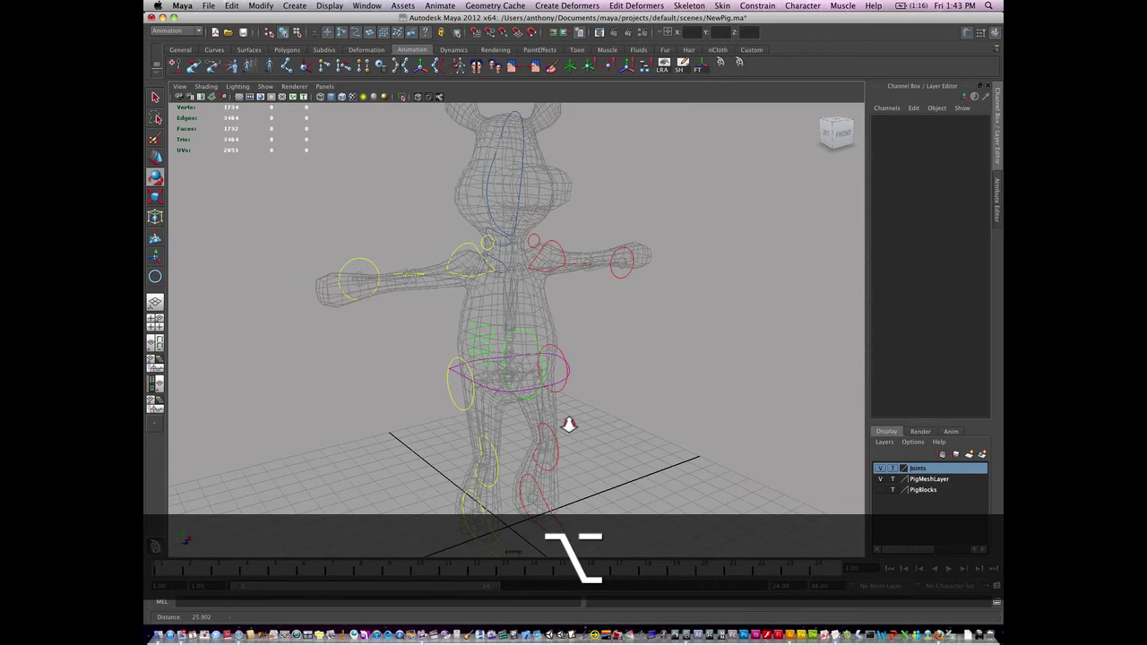
right_click_drag(569, 425, 540, 434, "alt")
left_click(561, 386)
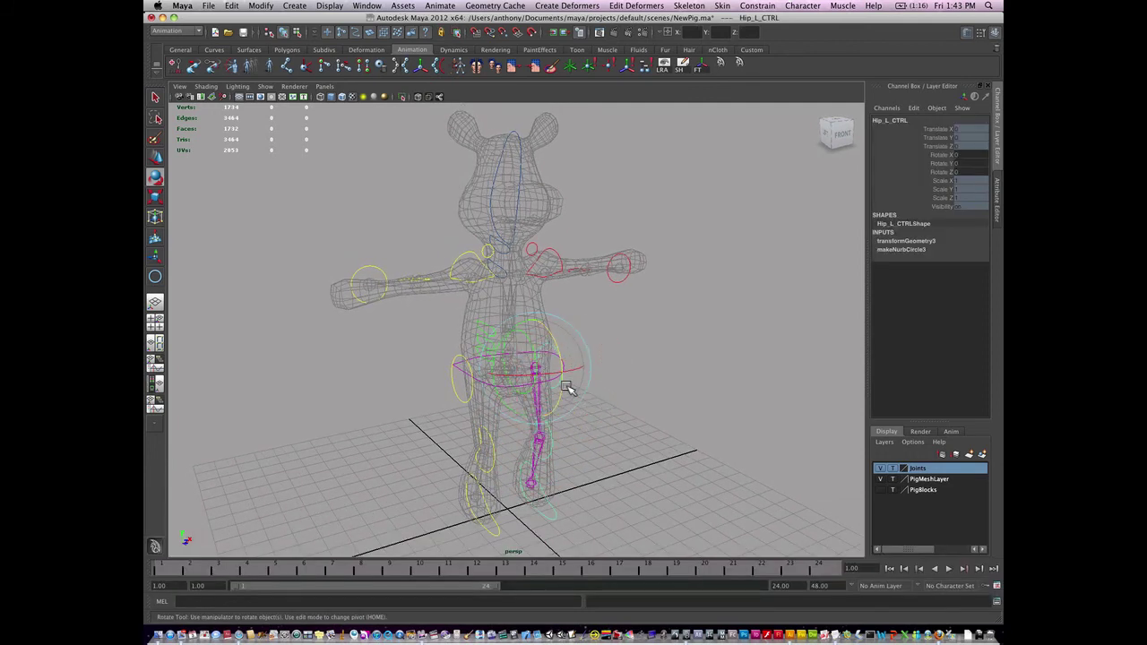
key("Up")
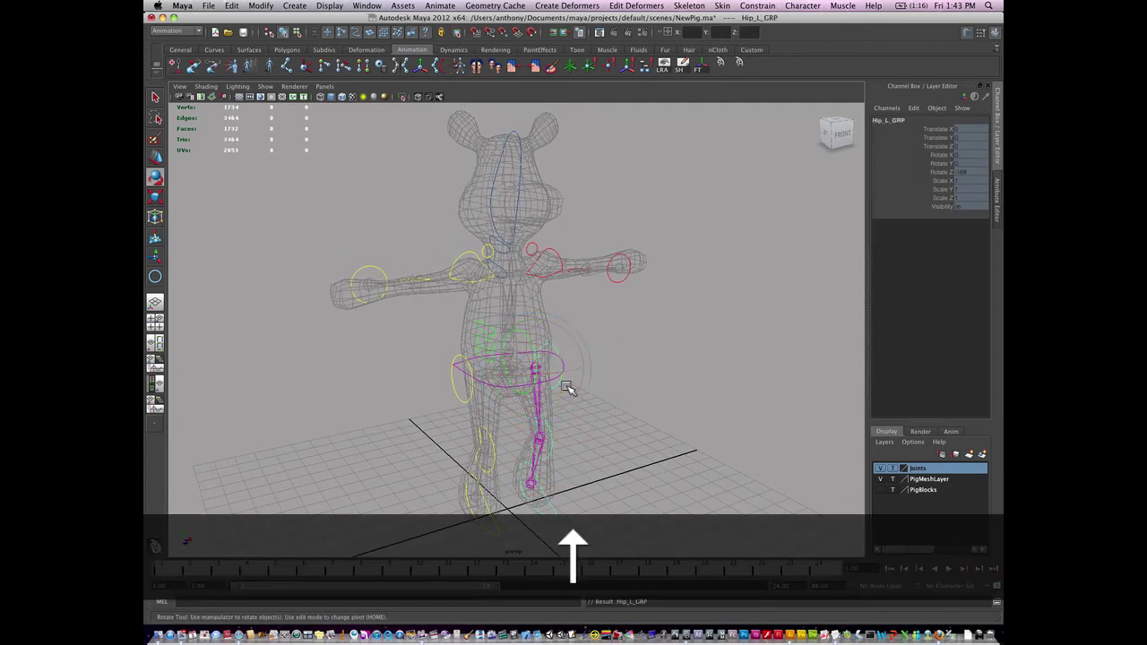